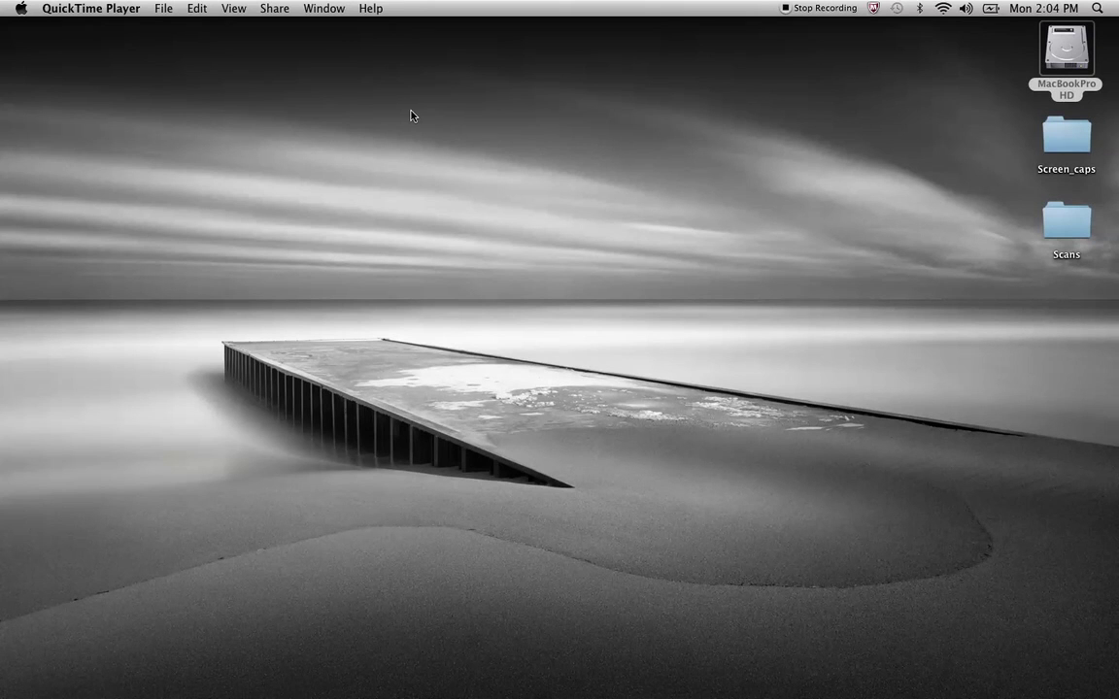
Open the Applications folder in Finder and launch EPSON Scan.
key(super+Tab)
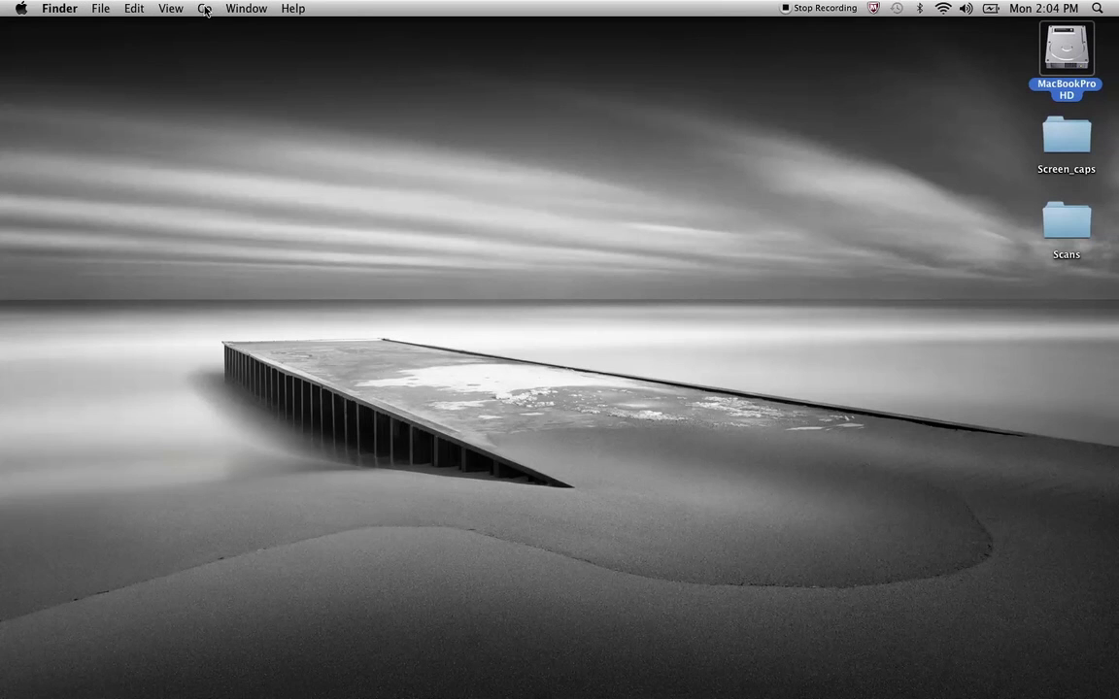
click(205, 9)
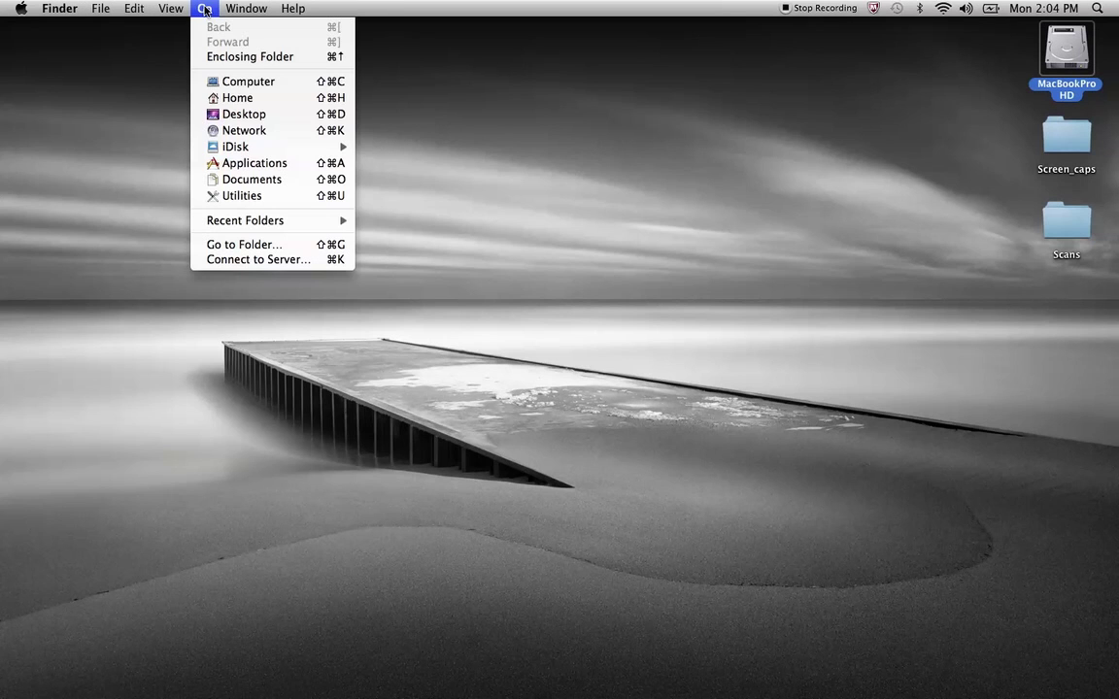
click(233, 171)
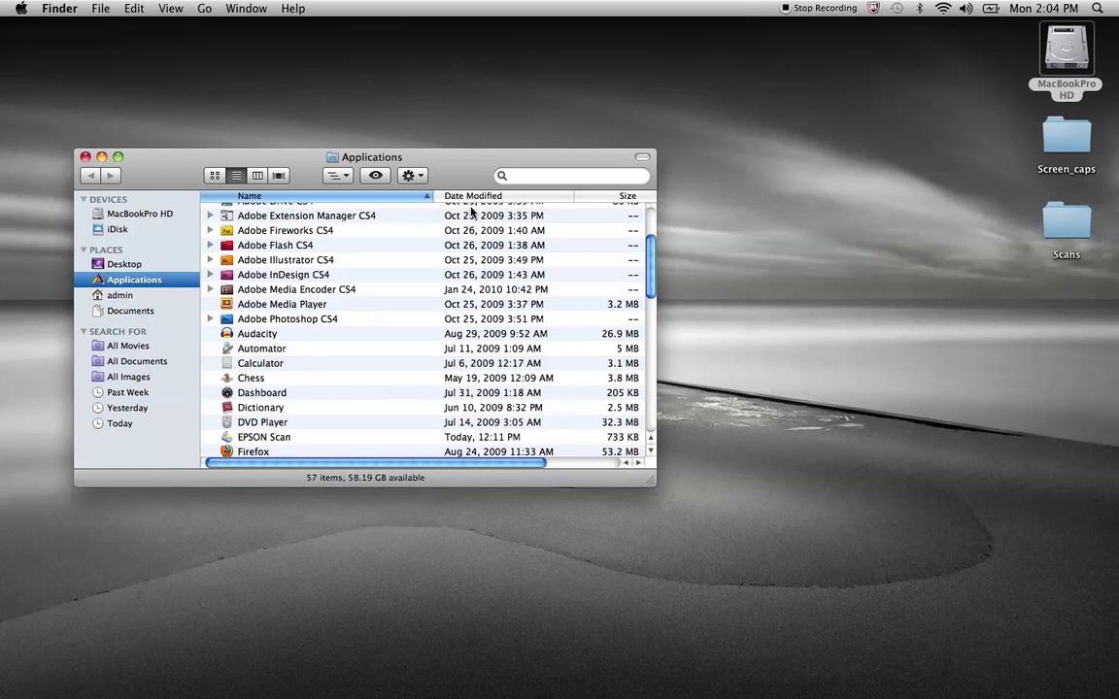
scroll(371, 315, up, 3)
scroll(339, 325, down, 3)
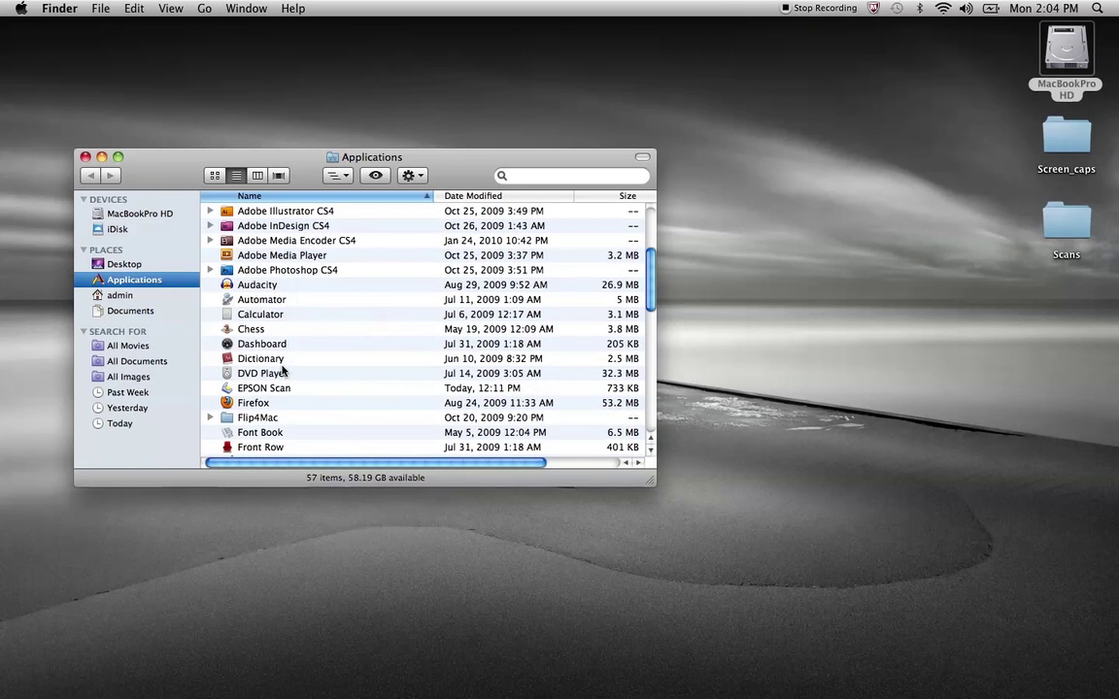
scroll(281, 371, down, 1)
scroll(277, 383, down, 2)
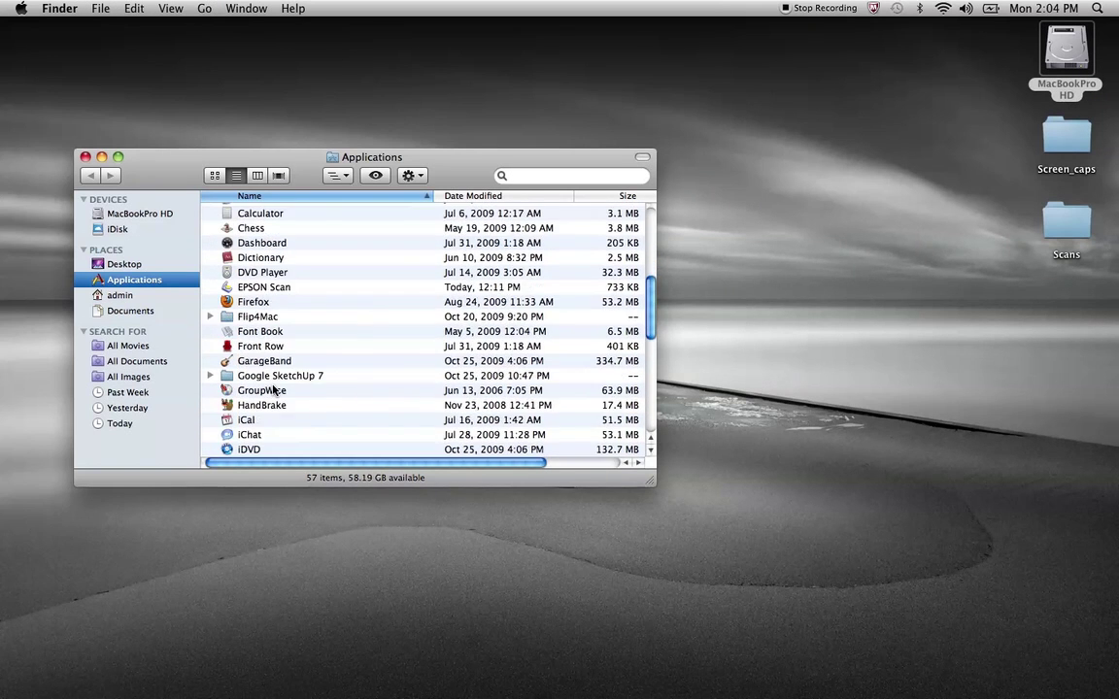
scroll(273, 387, up, 5)
scroll(273, 387, down, 2)
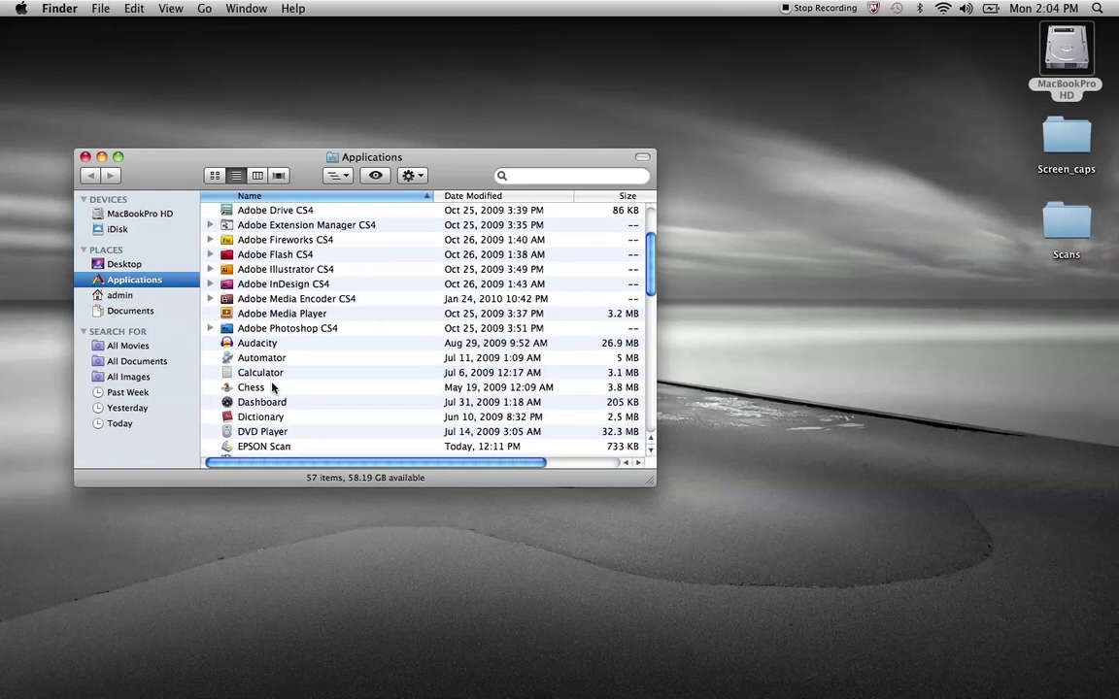
click(261, 446)
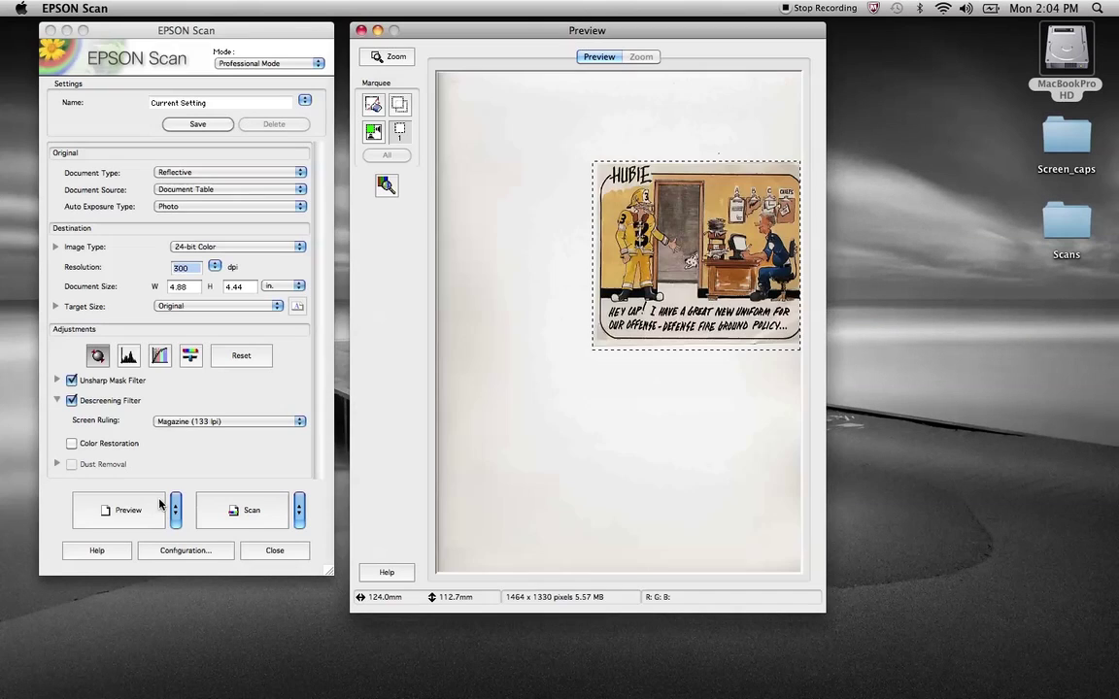
Run a preview scan of the cartoon and keep the scanning mode on Professional Mode.
click(121, 508)
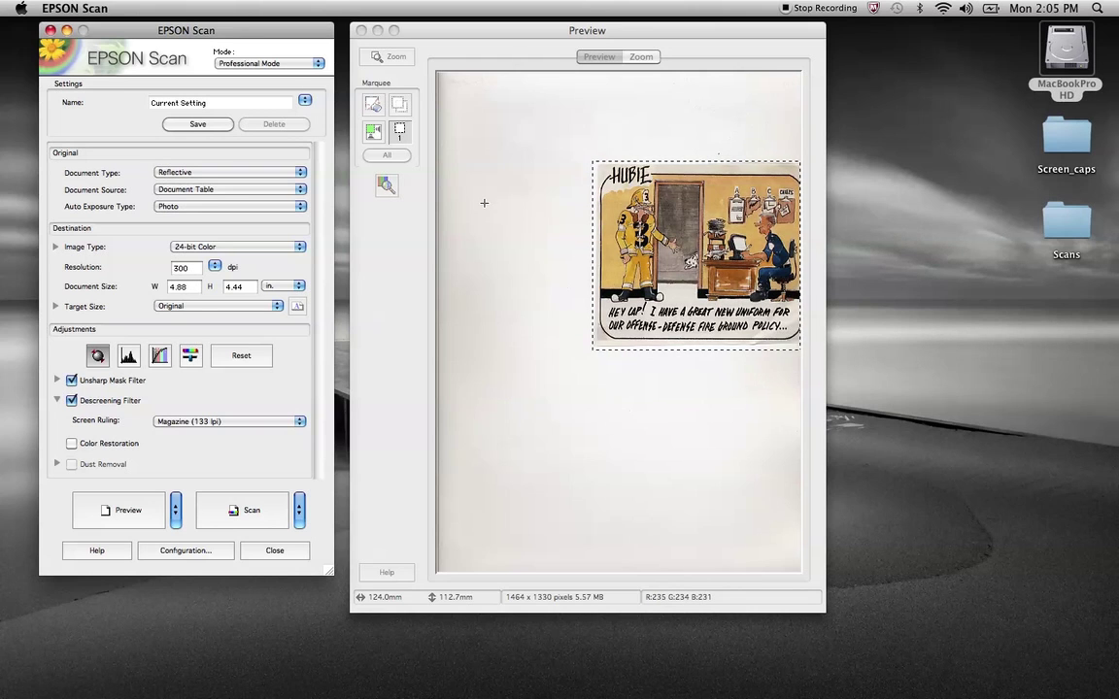
click(268, 64)
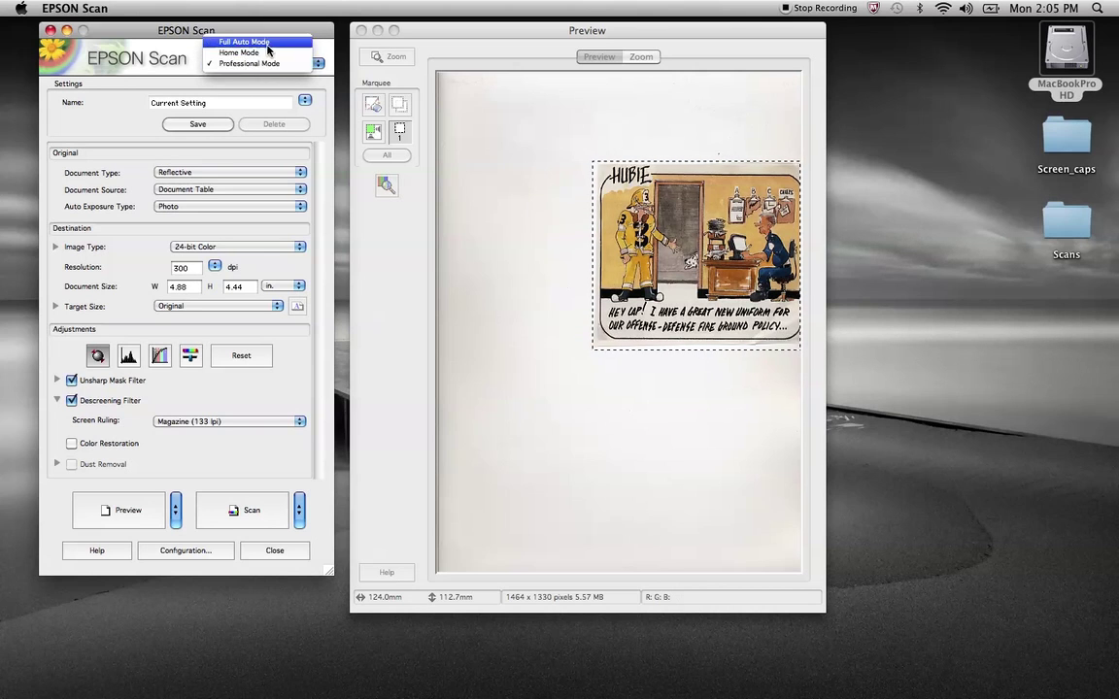
click(222, 64)
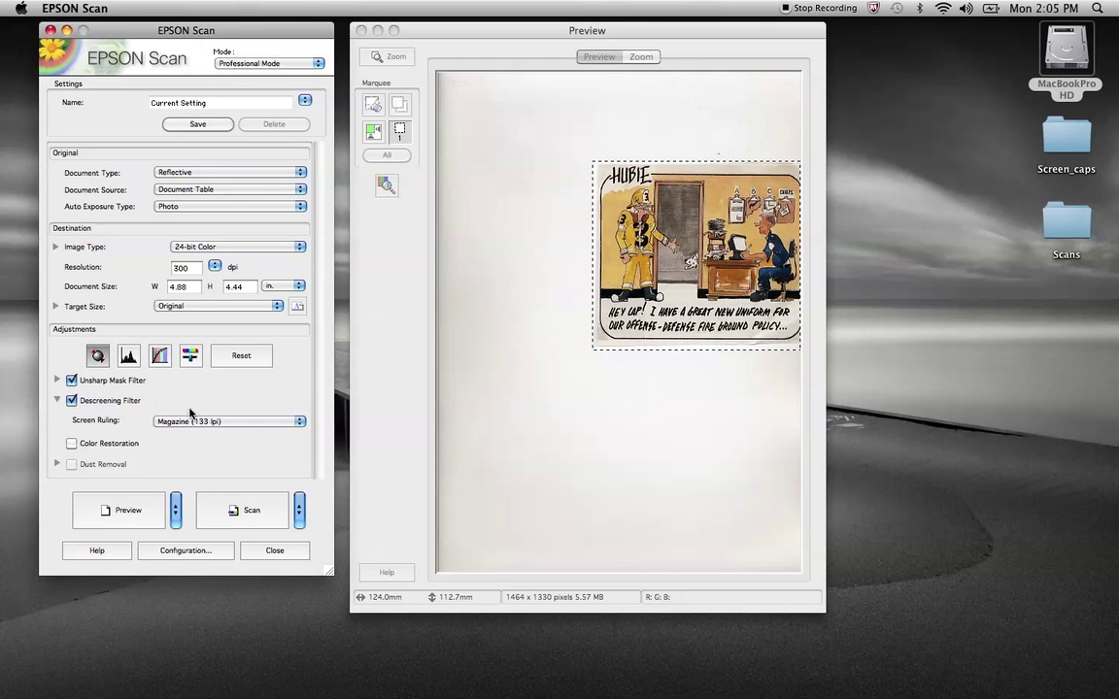
Shrink the scan settings window, then enlarge it until all the adjustment options fit again.
drag(329, 575, 312, 347)
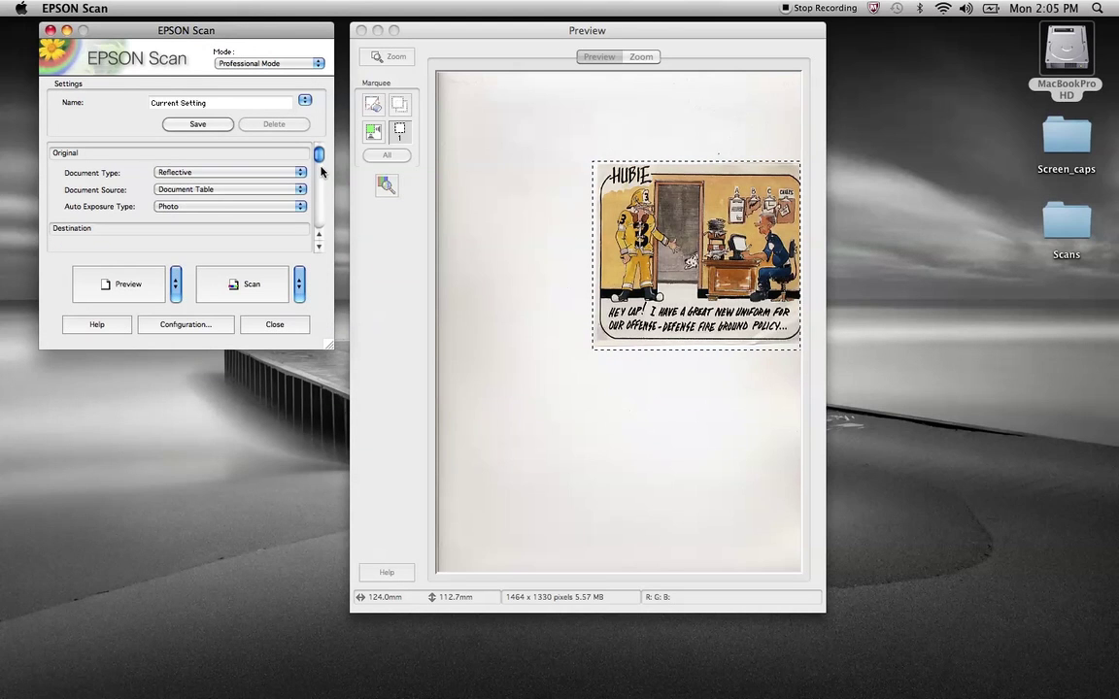
scroll(322, 171, down, 3)
scroll(322, 162, up, 3)
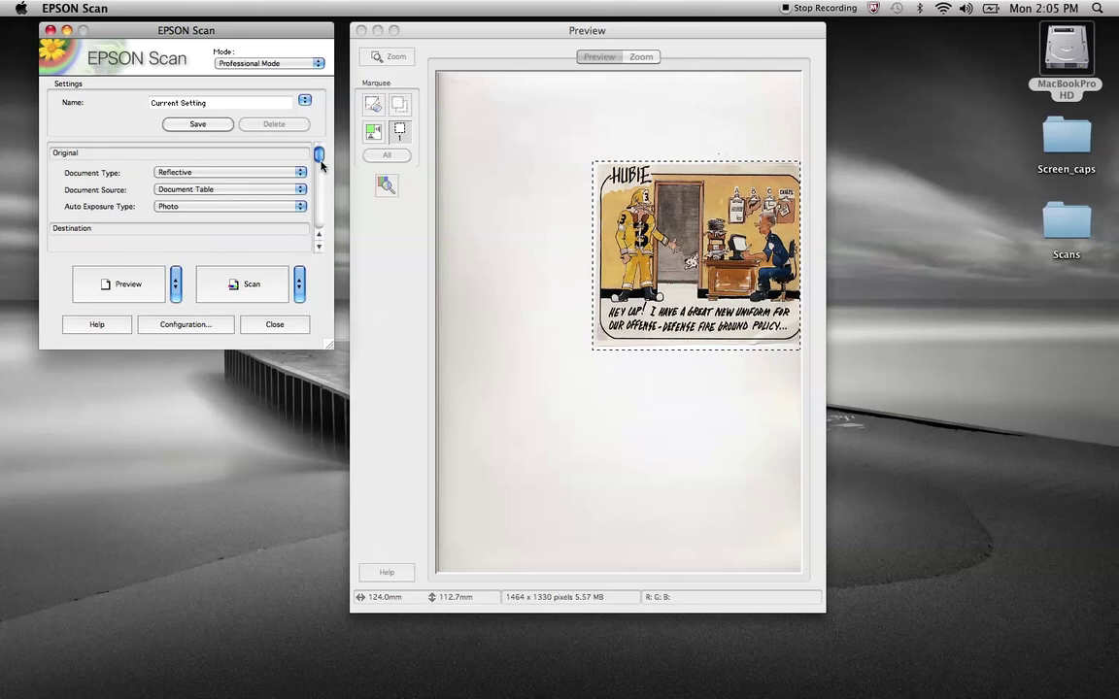
drag(323, 350, 325, 541)
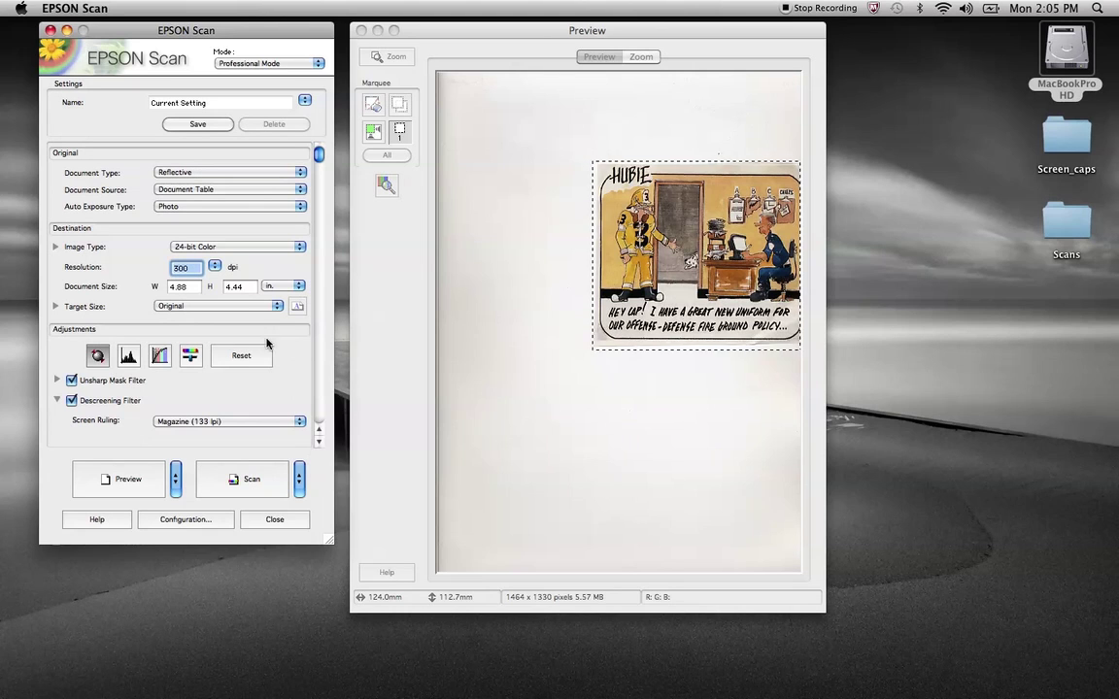
drag(330, 542, 331, 571)
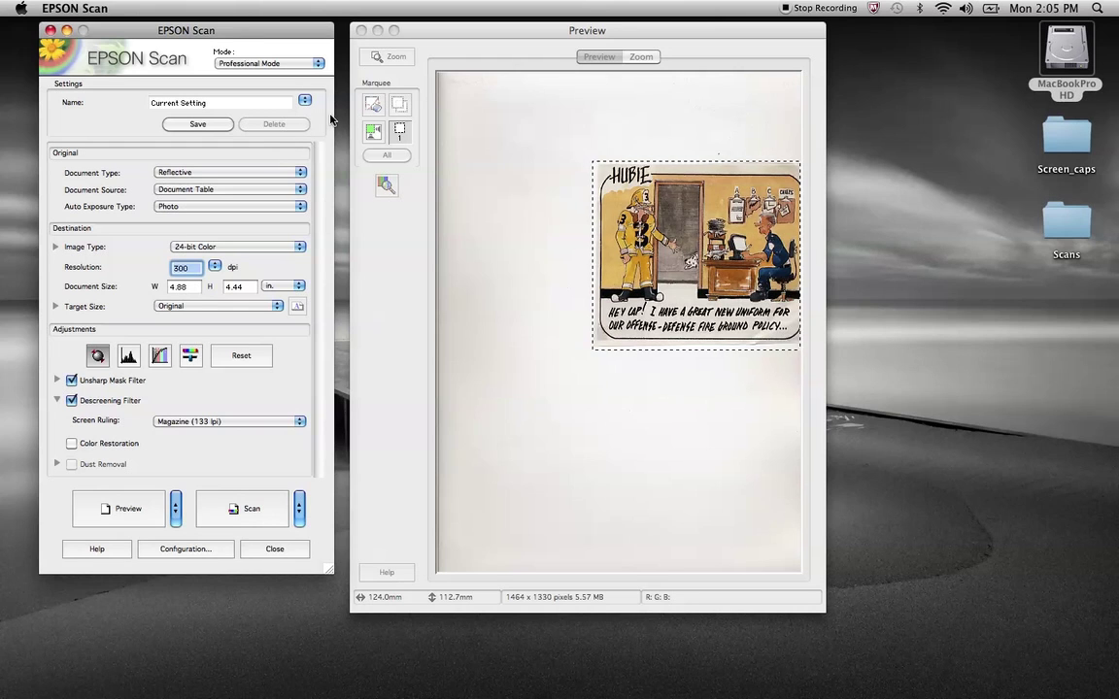
Check the Document Type, Image Type and Target Size options, keeping Reflective and 24-bit Color.
click(214, 171)
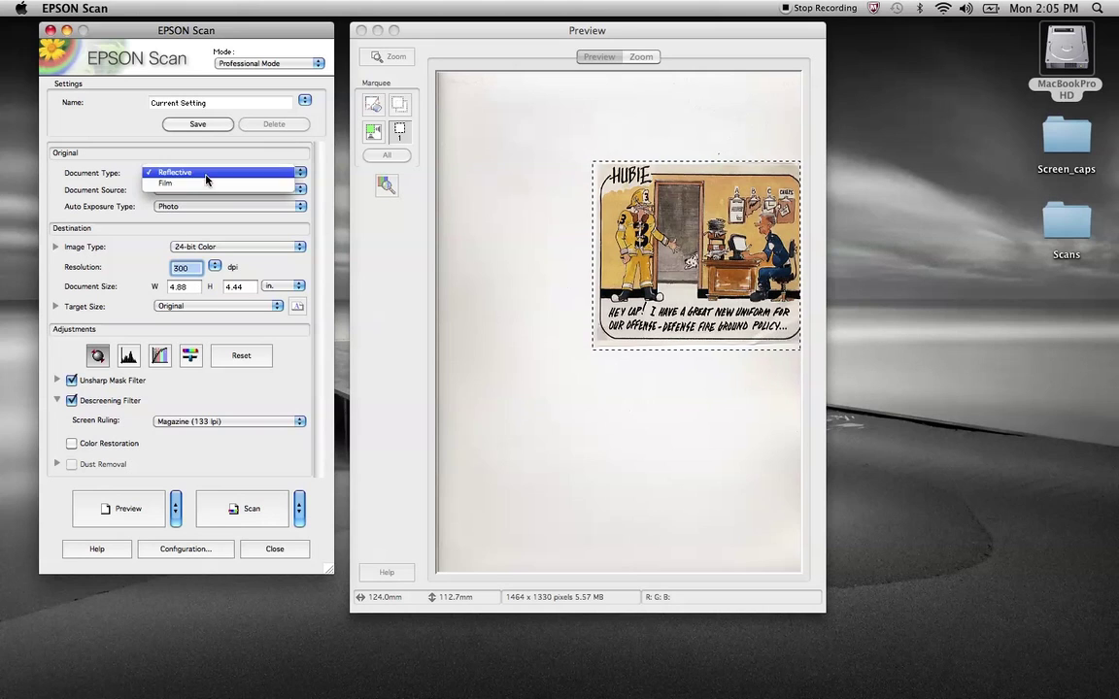
click(196, 160)
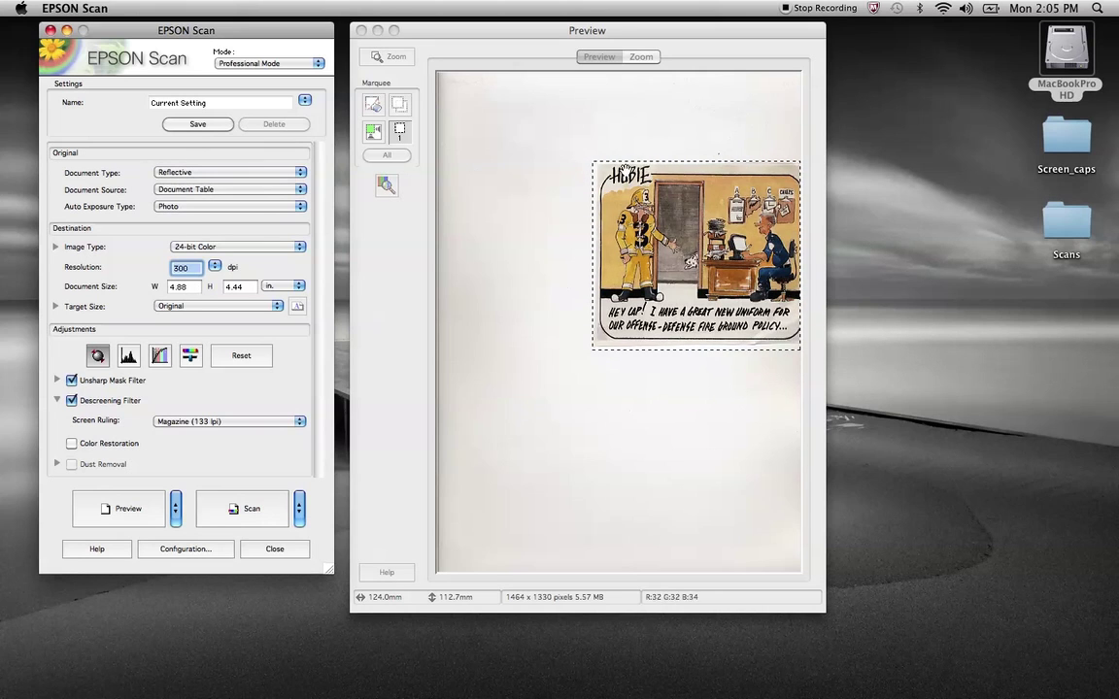
click(187, 246)
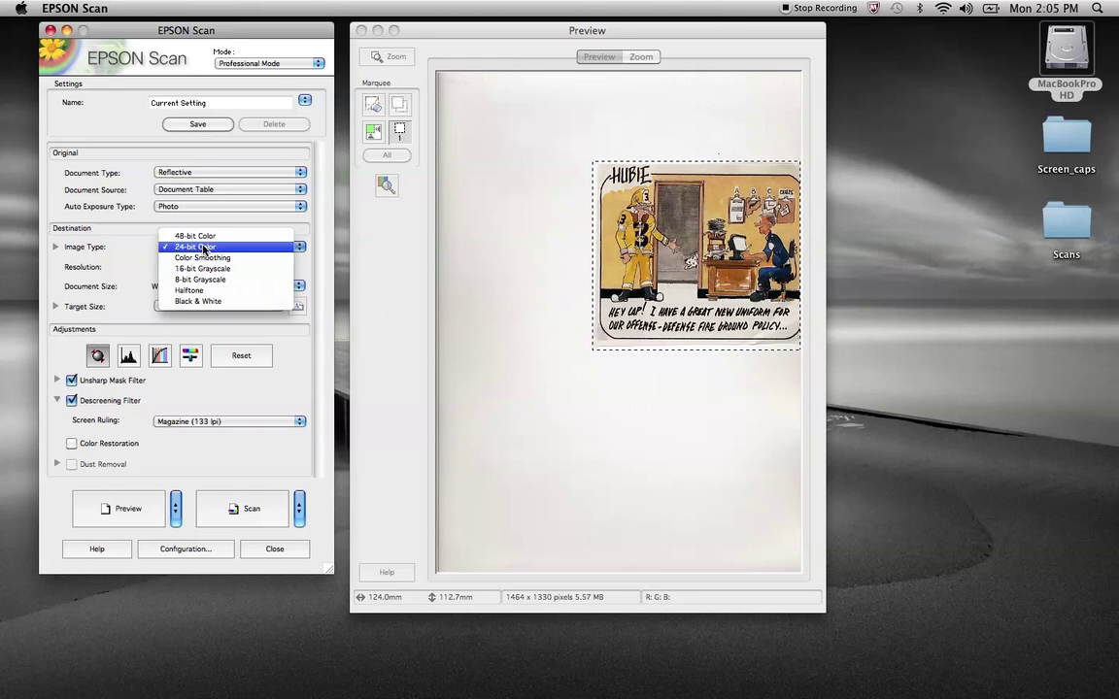
click(124, 260)
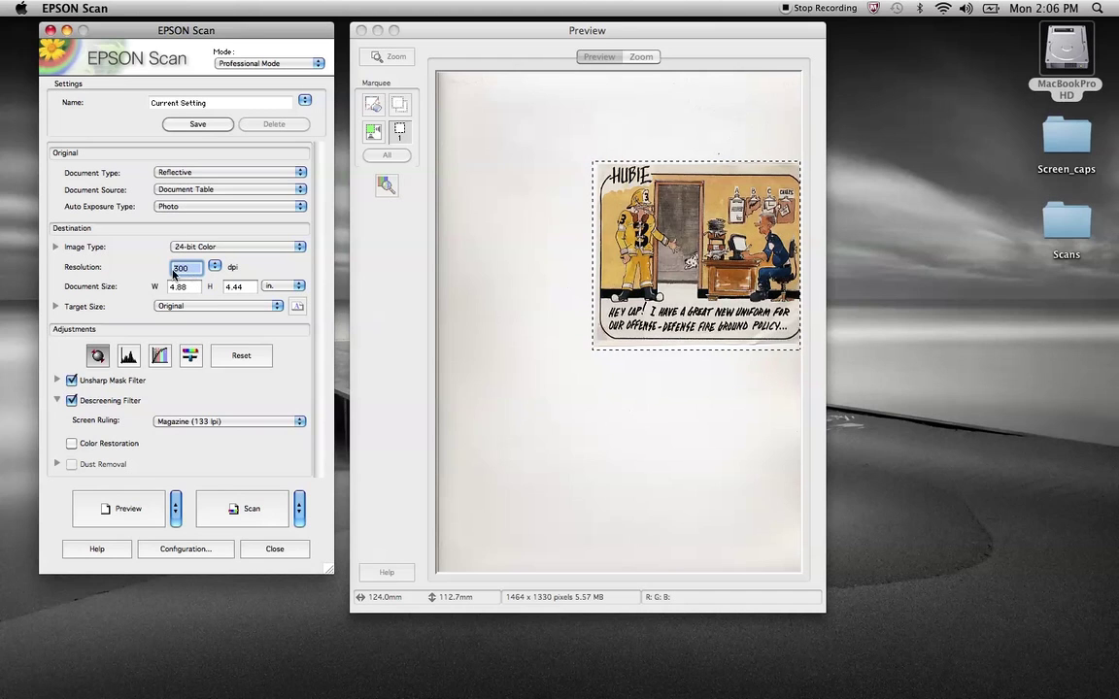
click(55, 306)
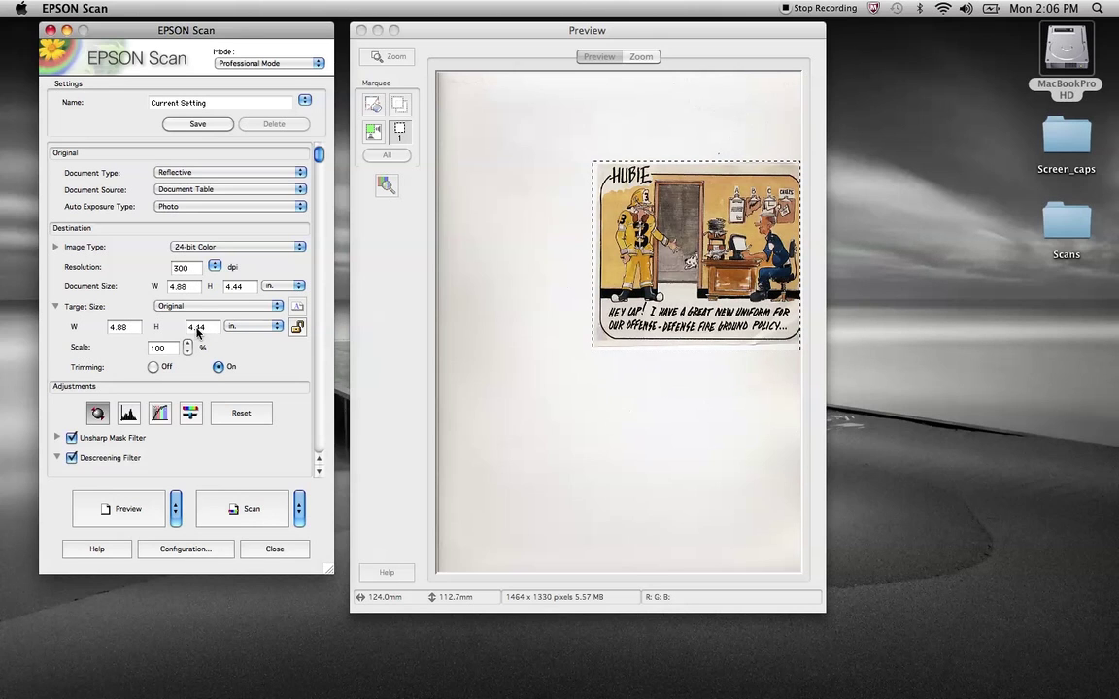
click(55, 306)
Choose Magazine (133 lpi) as the screen ruling of the Descreening Filter.
click(70, 380)
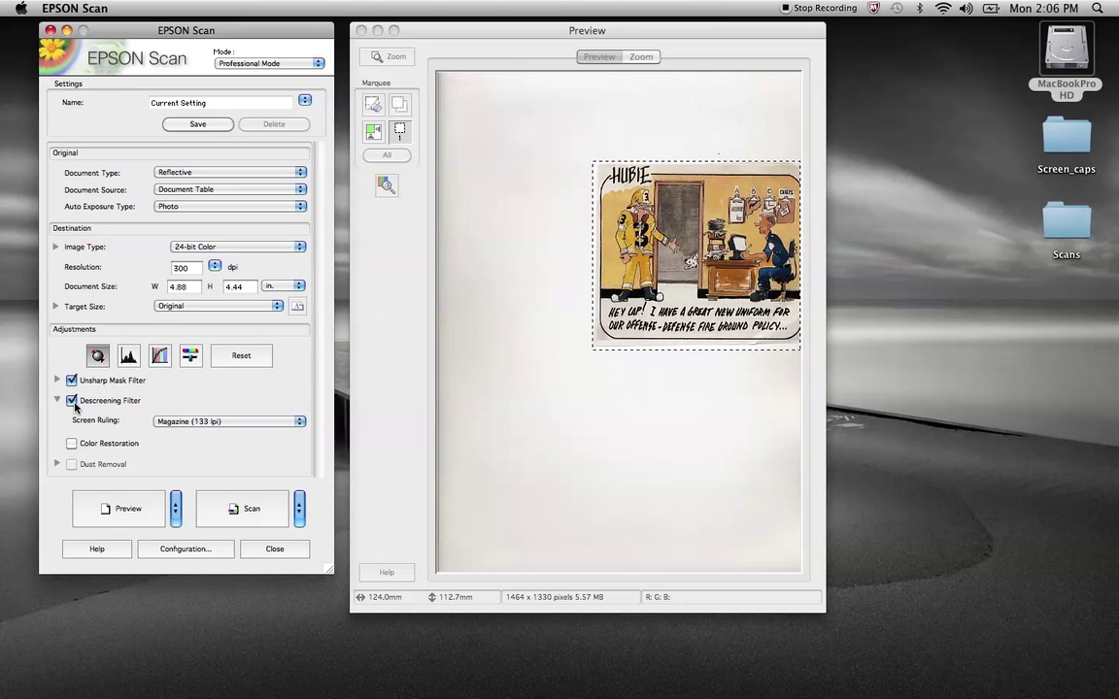
click(57, 400)
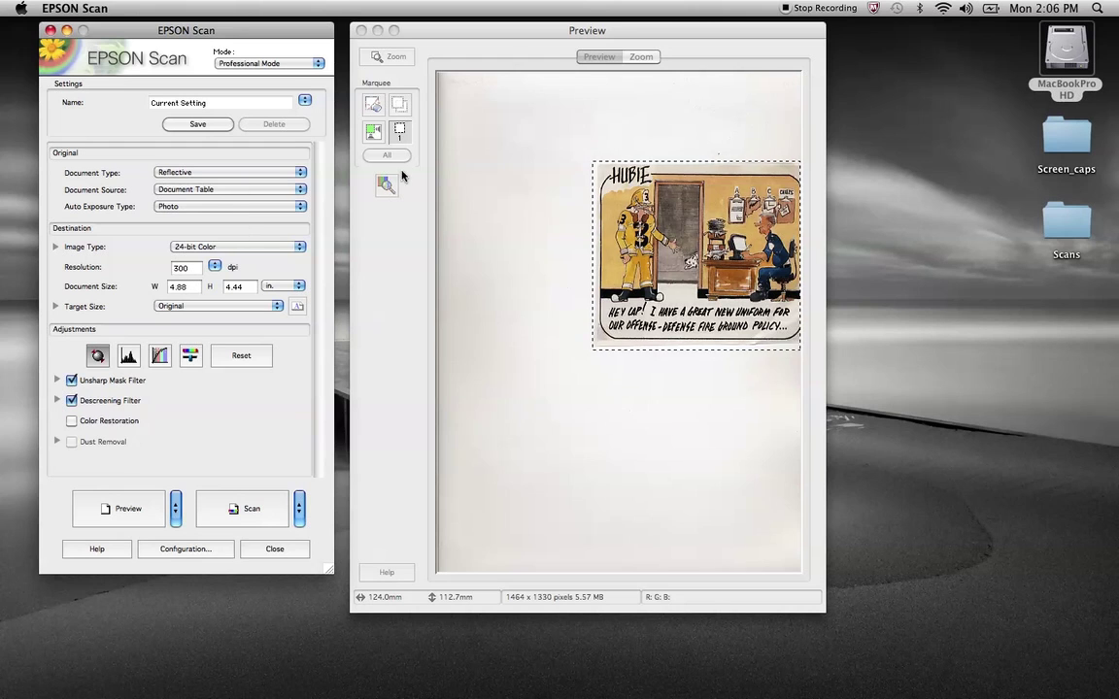
click(57, 400)
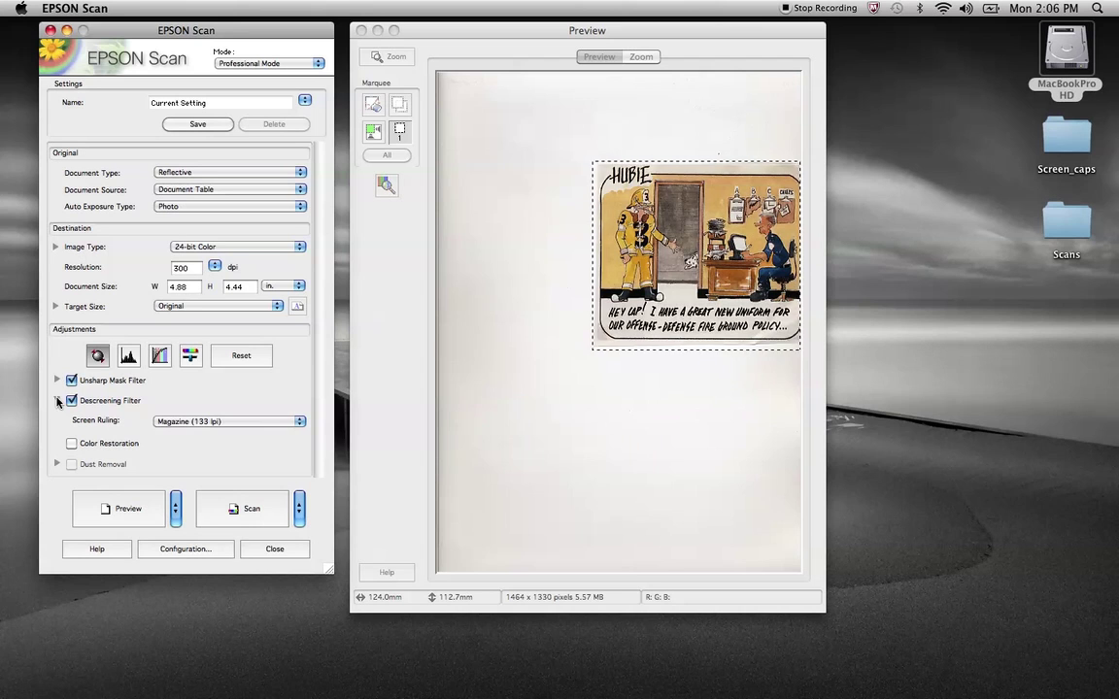
click(193, 424)
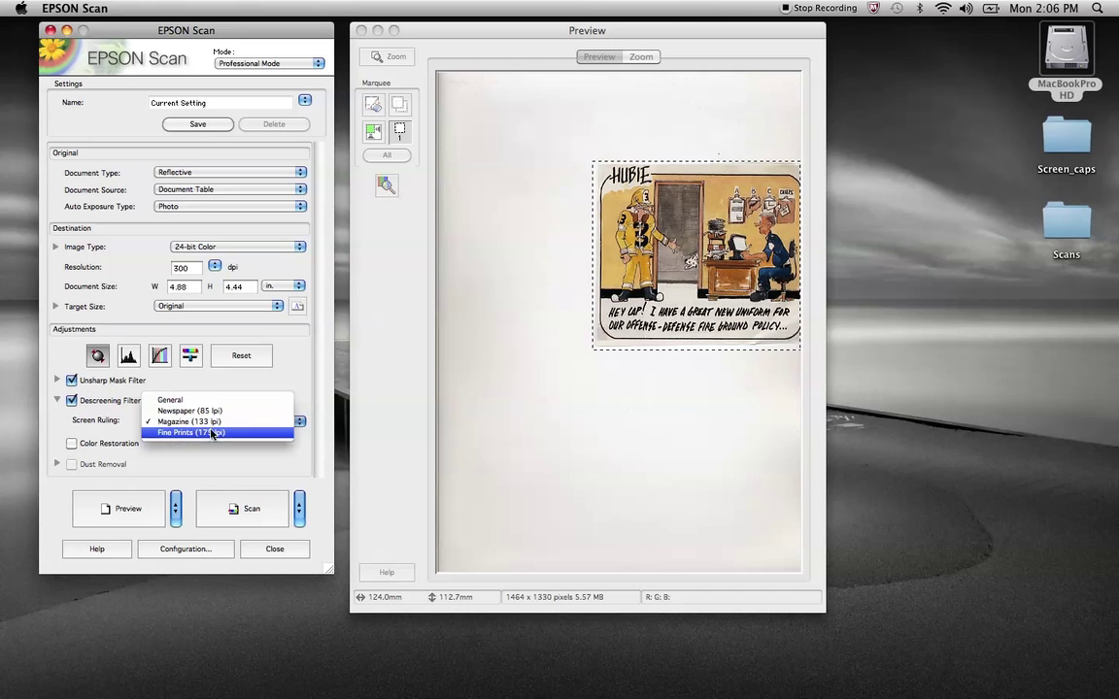
click(216, 420)
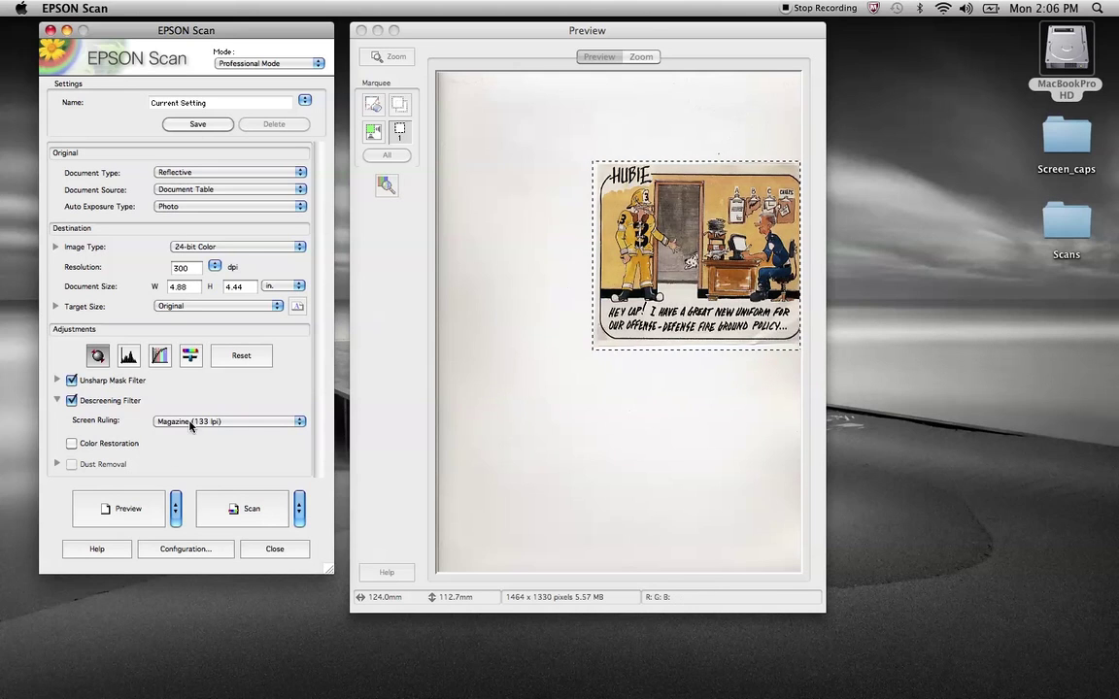
Check the available image format types in the scan's file save settings, then leave without scanning.
click(254, 510)
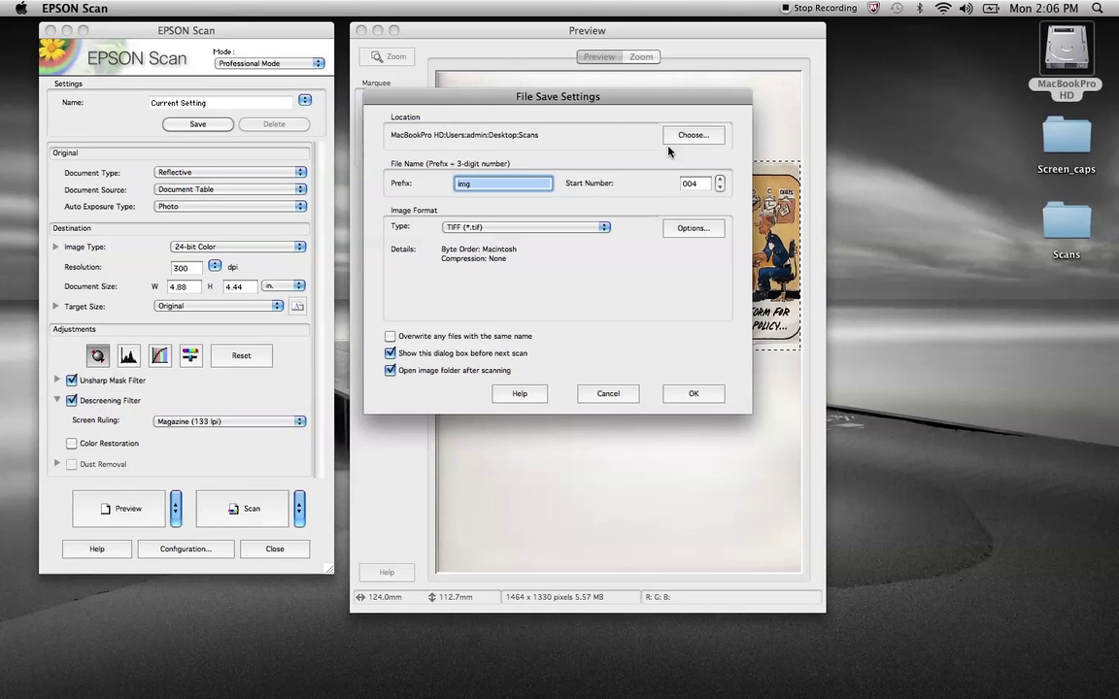
click(534, 227)
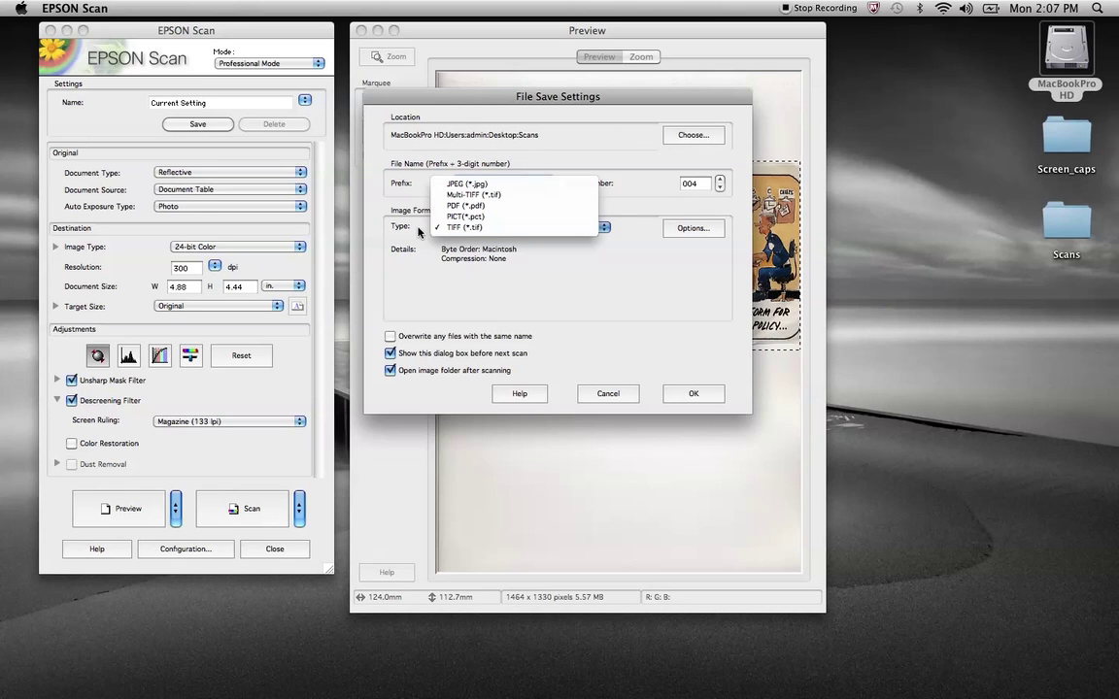
click(457, 251)
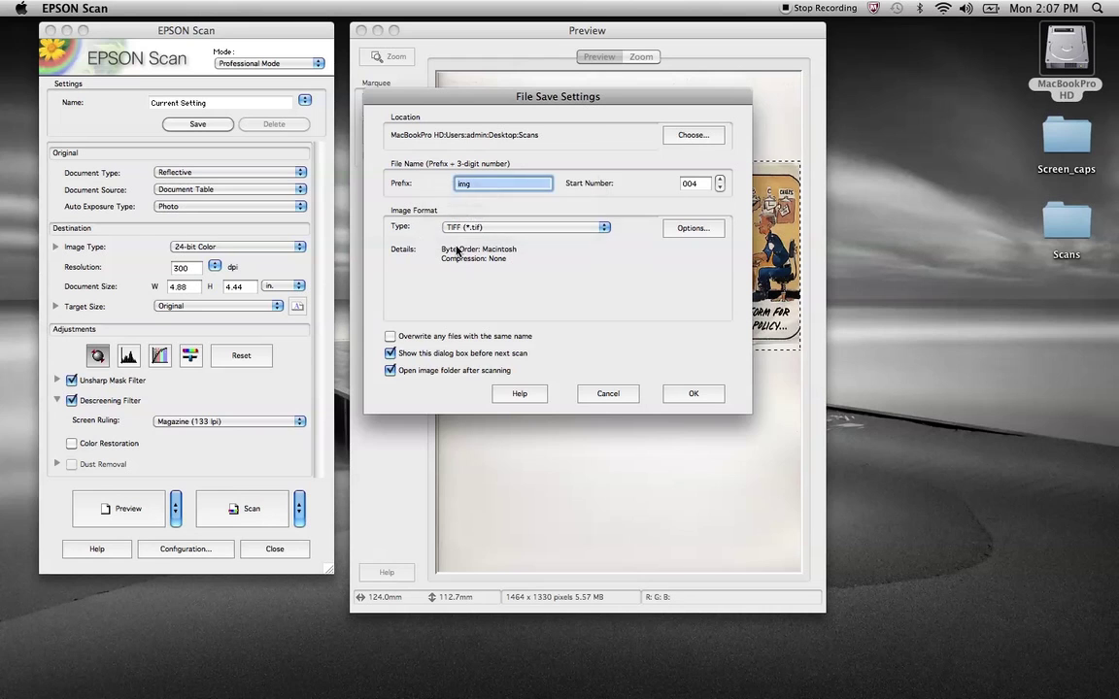
click(604, 394)
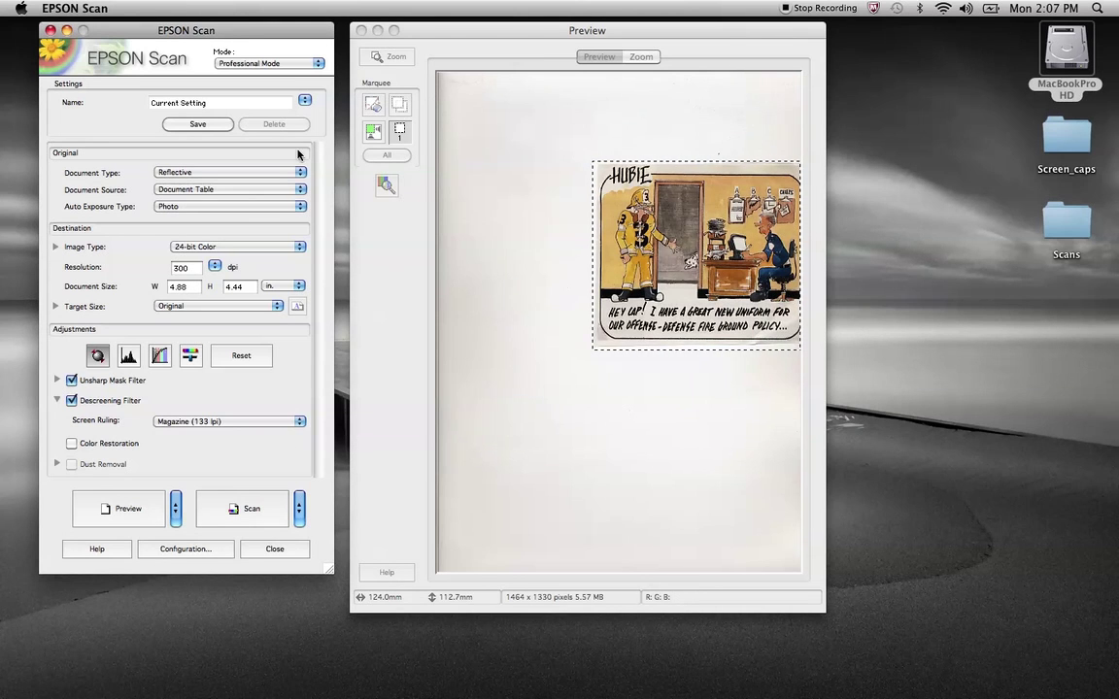
Close the scanner program and select img002.tif and img003.tif in the Scans folder on the desktop.
click(275, 549)
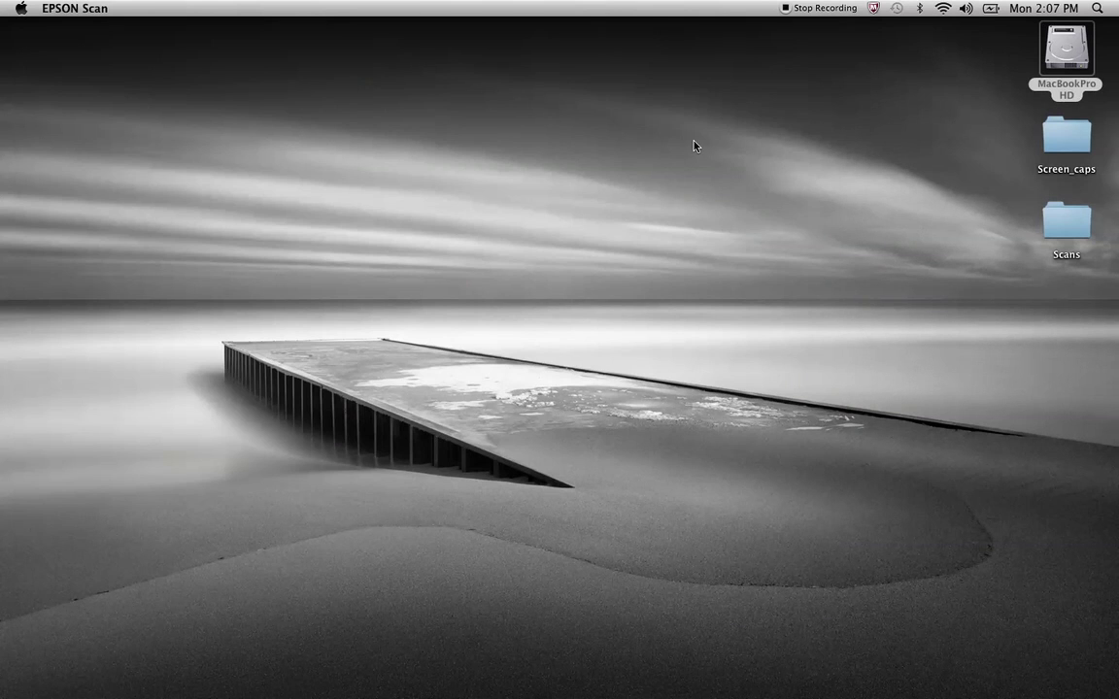
double_click(1065, 222)
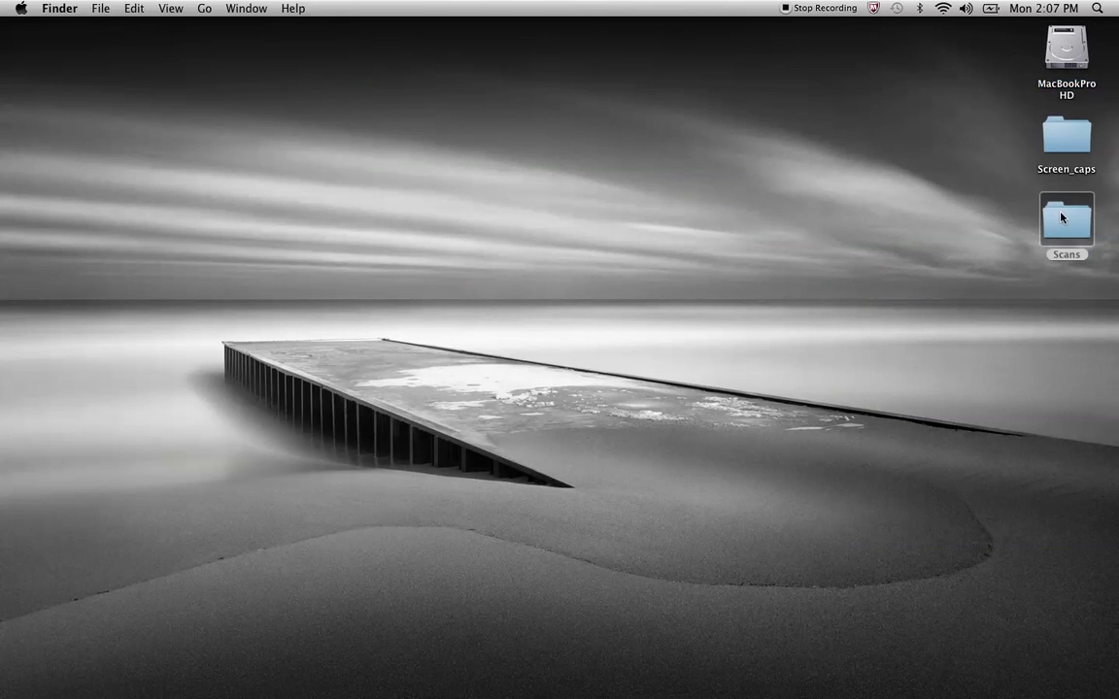
click(353, 395)
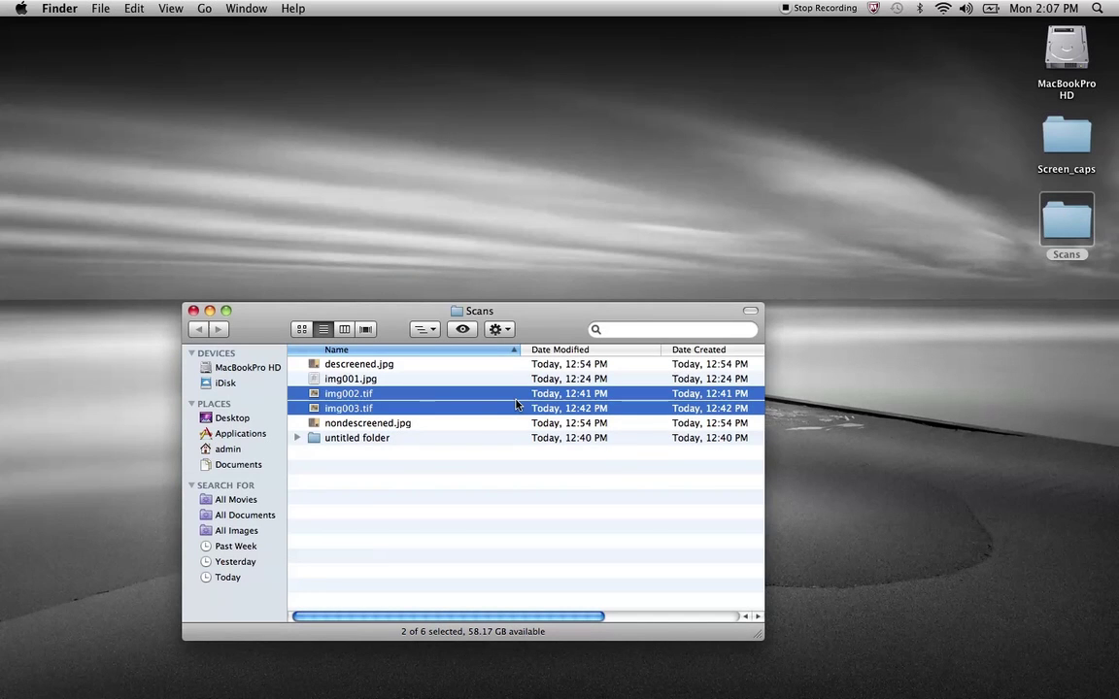
Look over the existing scans in the folder, comparing descreened.jpg with nondescreened.jpg and img002.tif with img003.tif.
click(342, 364)
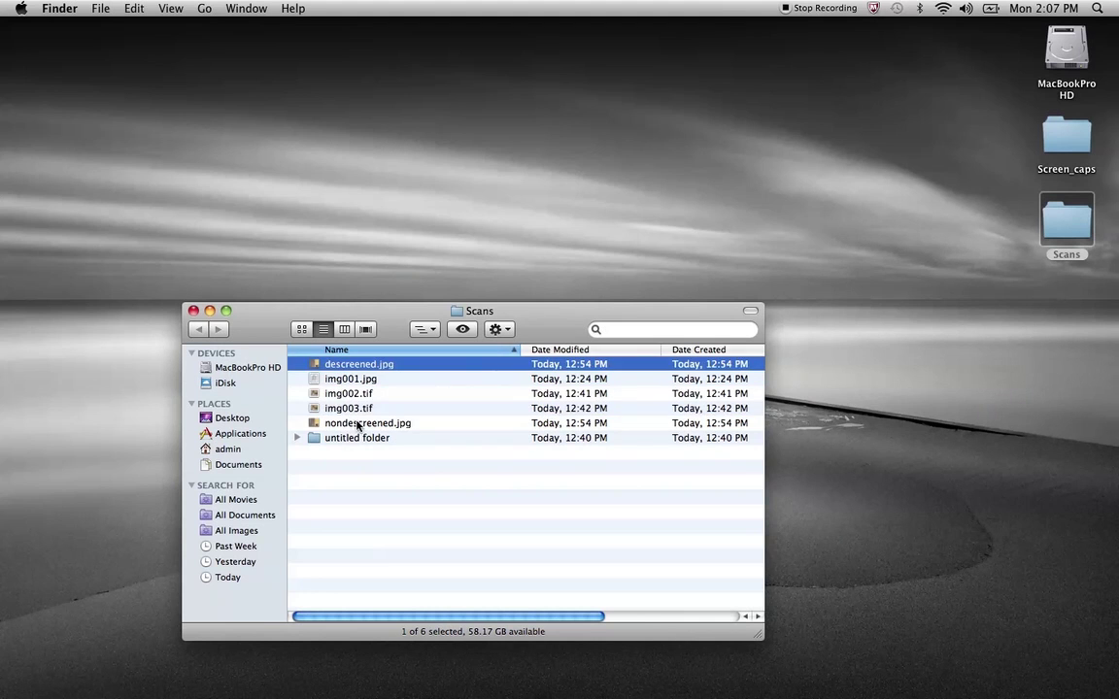
click(358, 424)
click(359, 366)
click(351, 393)
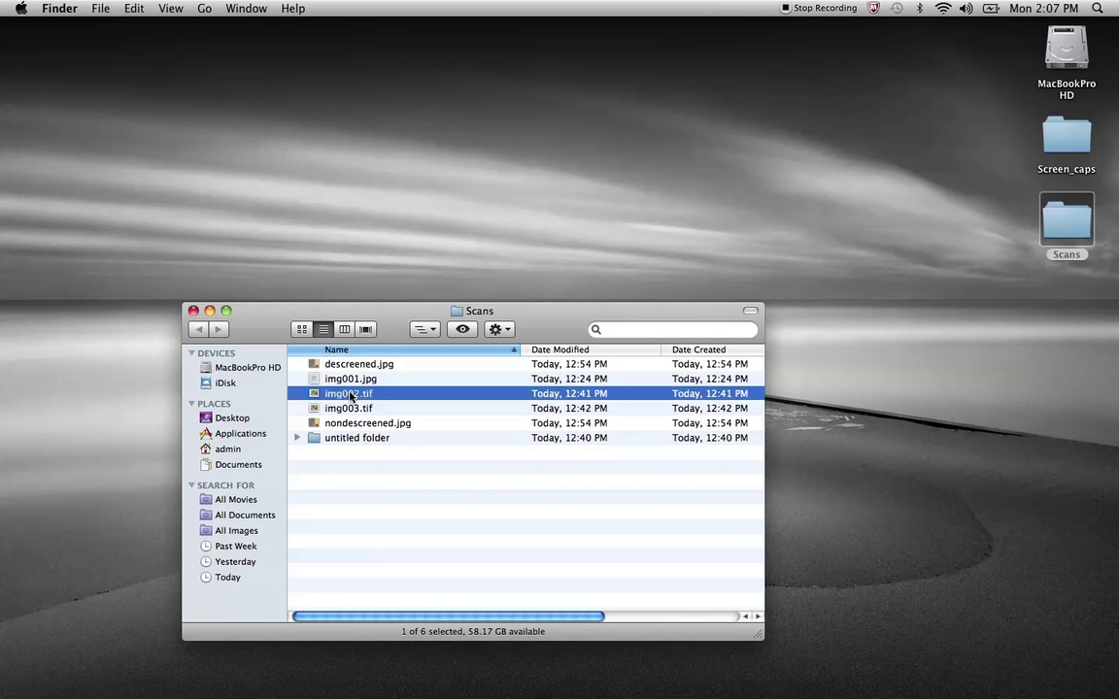
click(344, 406)
click(346, 394)
click(345, 408)
click(347, 394)
click(345, 408)
click(346, 394)
Close the Scans folder window and switch to Photoshop, where the scanned images are open.
mouse_move(1113, 445)
click(193, 311)
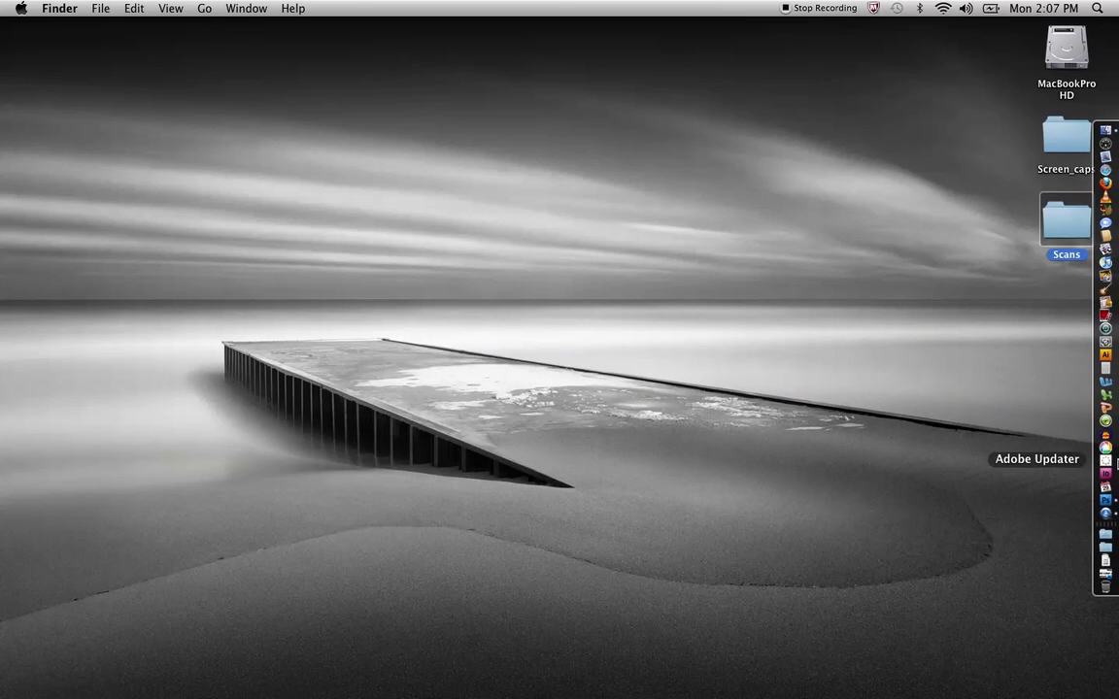
click(1113, 498)
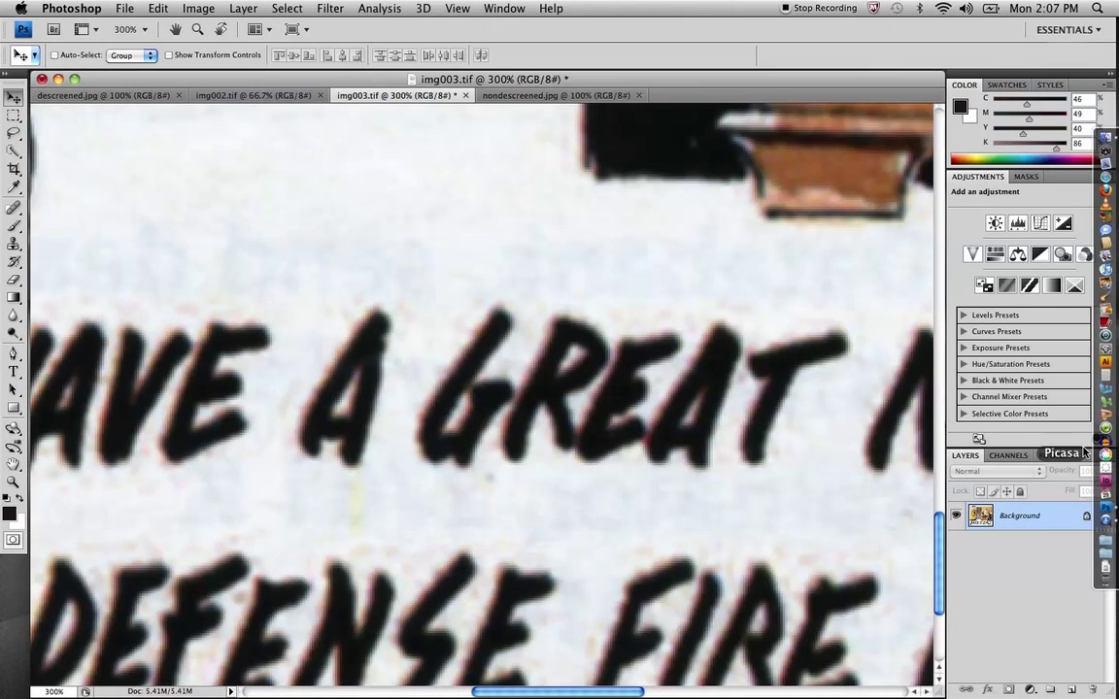
Look through the open descreened.jpg and img002.tif scans and view the whole cartoon in img003.tif.
click(110, 96)
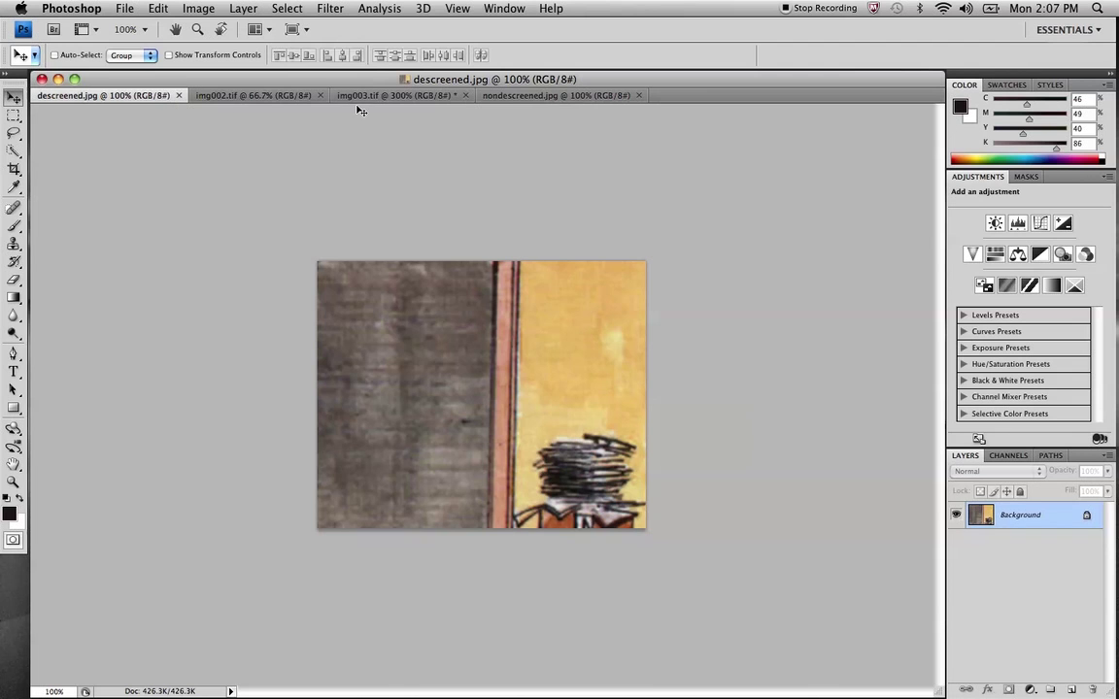
click(266, 97)
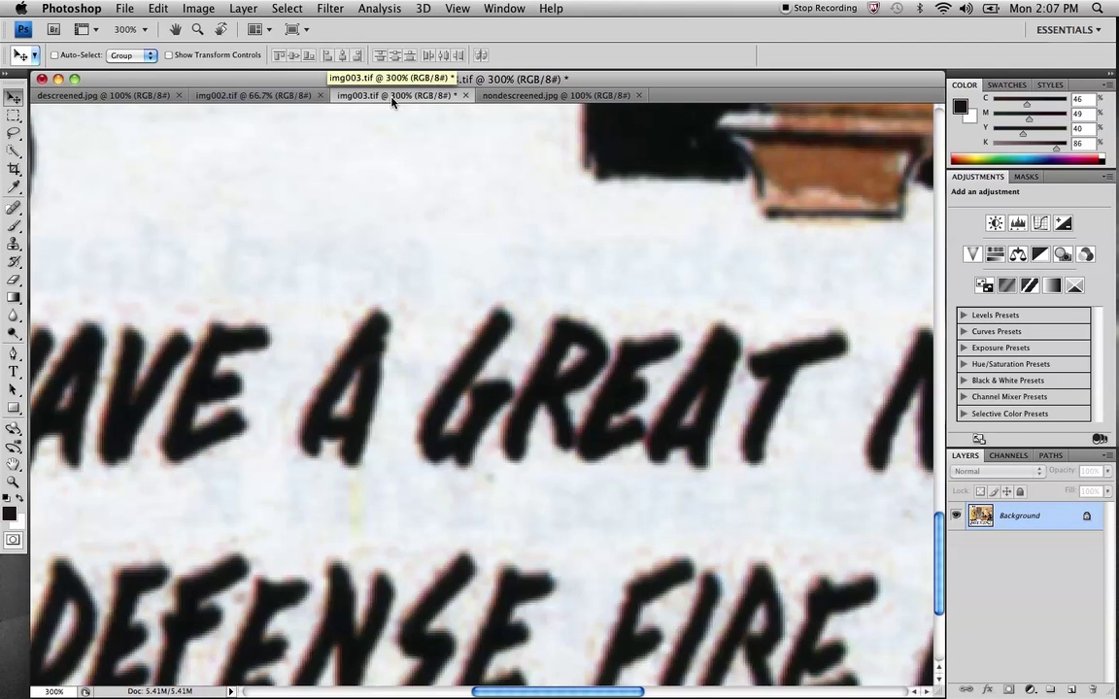
click(394, 96)
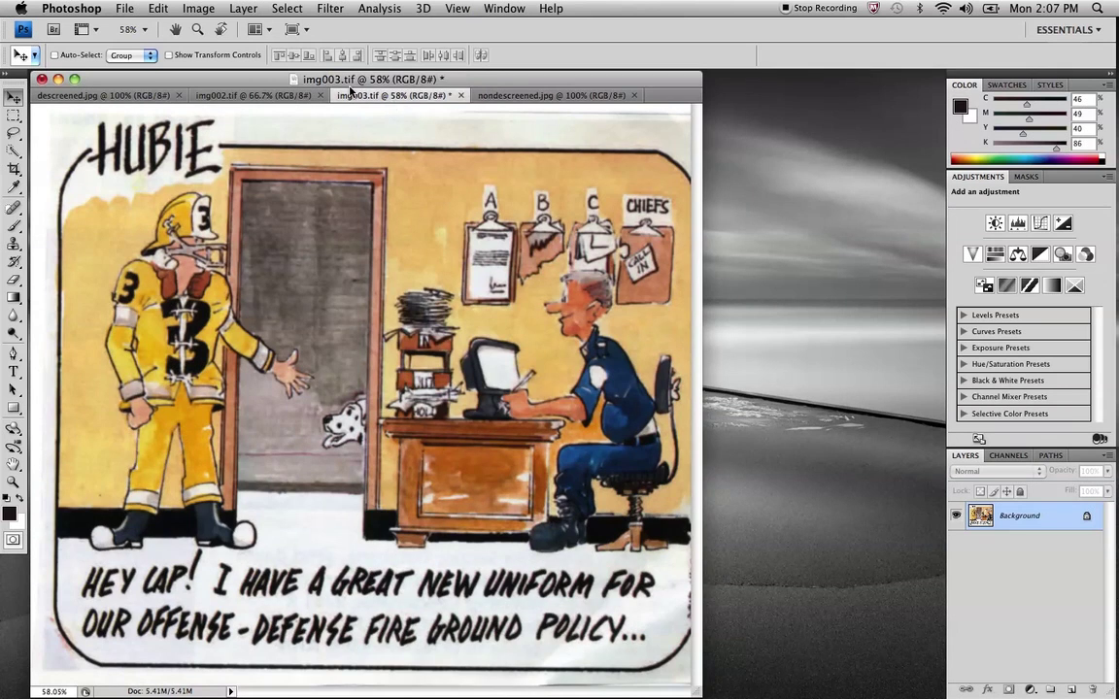
Examine the dot pattern in img002.tif at 300% around the firefighter's helmet and the dark doorway.
click(248, 94)
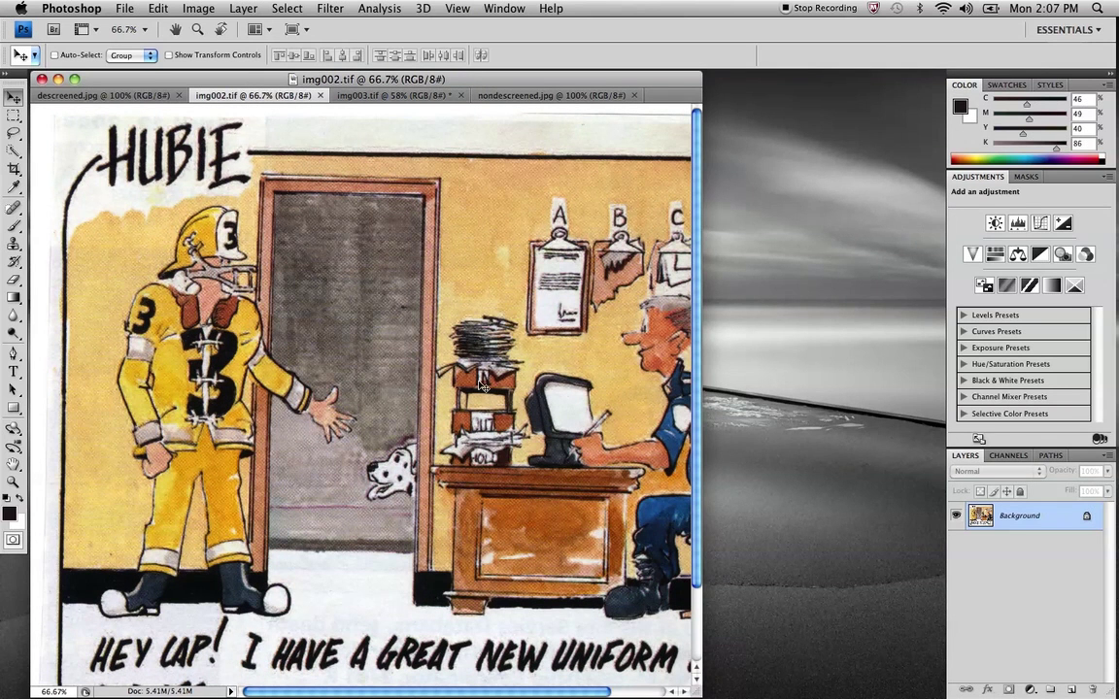
scroll(357, 563, down, 1)
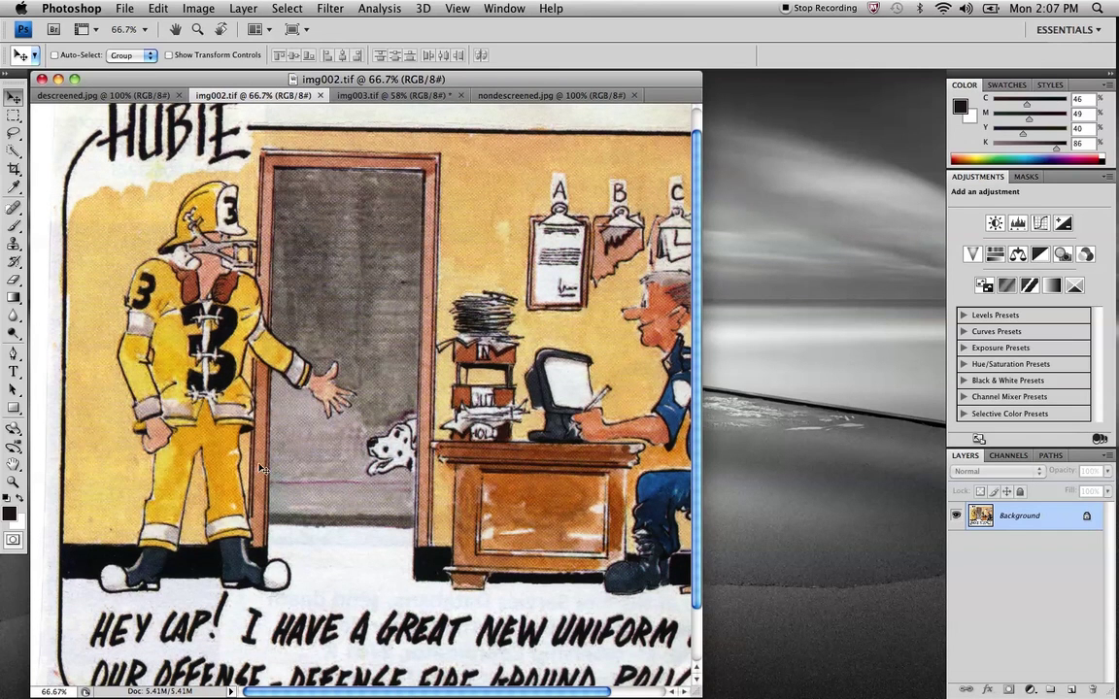
key(super+equal)
key(super+equal)
key(super+equal)
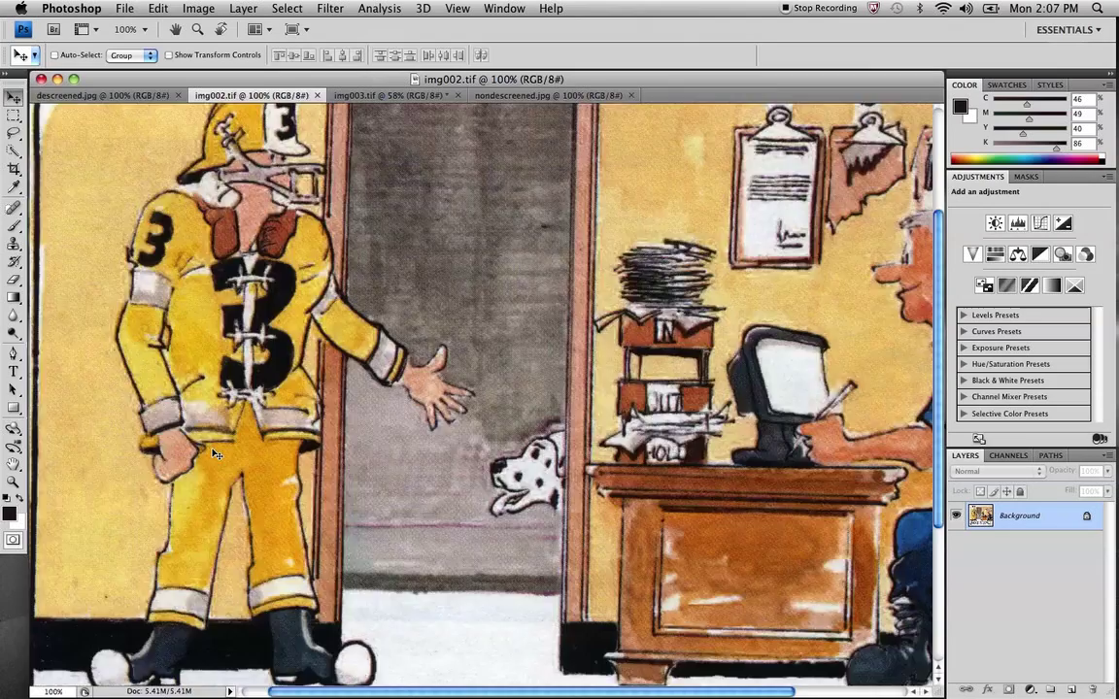
scroll(260, 434, left, 10)
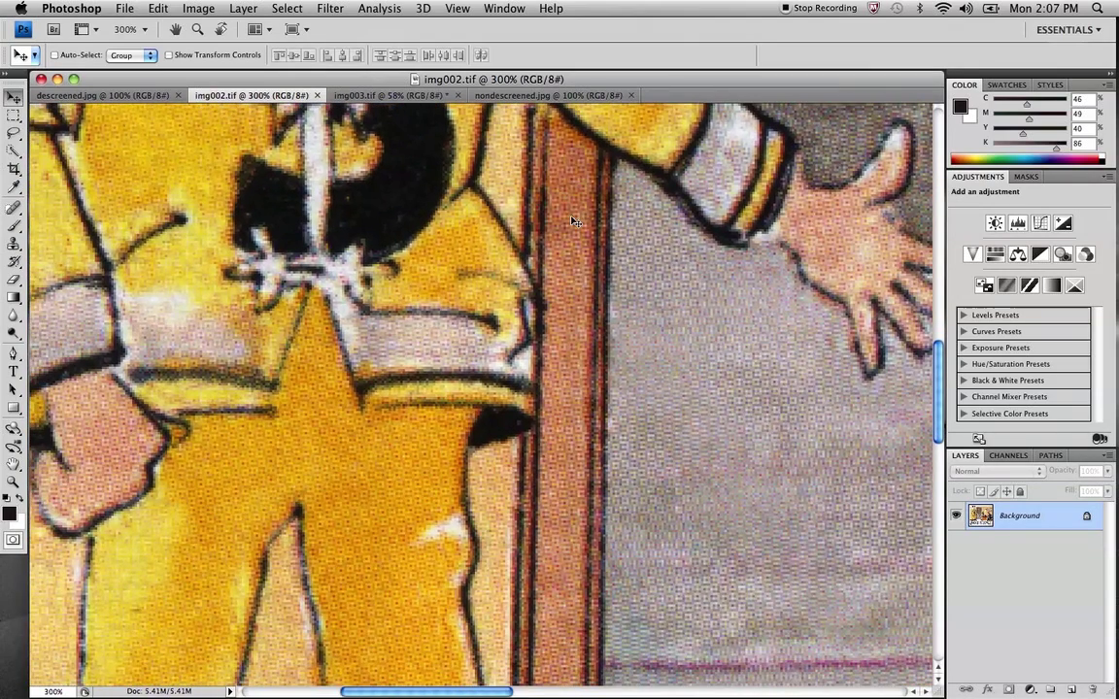
scroll(576, 222, up, 15)
scroll(576, 222, right, 2)
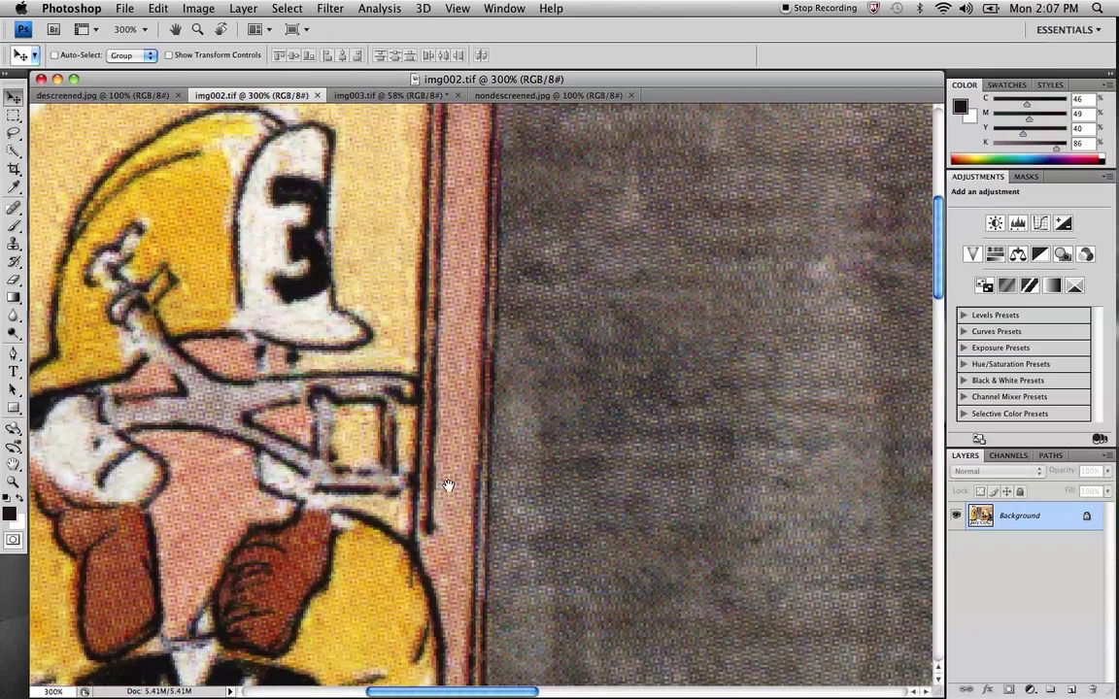
scroll(448, 485, up, 1)
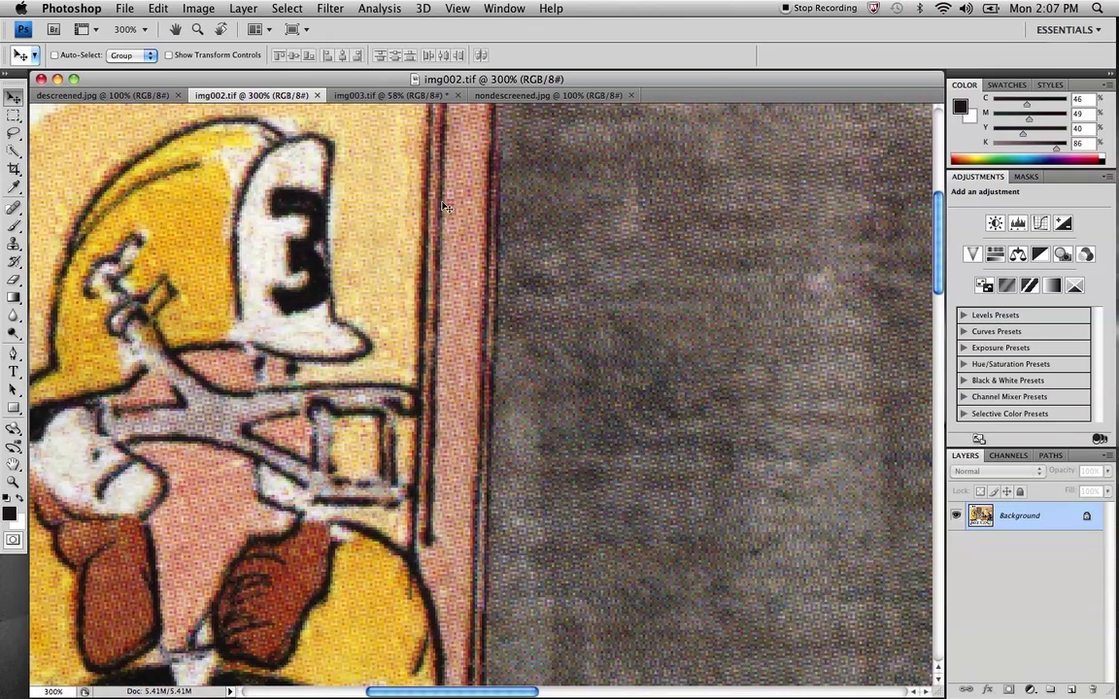
Inspect the helmet and doorway in img003.tif at 200% and compare them with the same area in img002.tif.
click(409, 95)
key(super+plus)
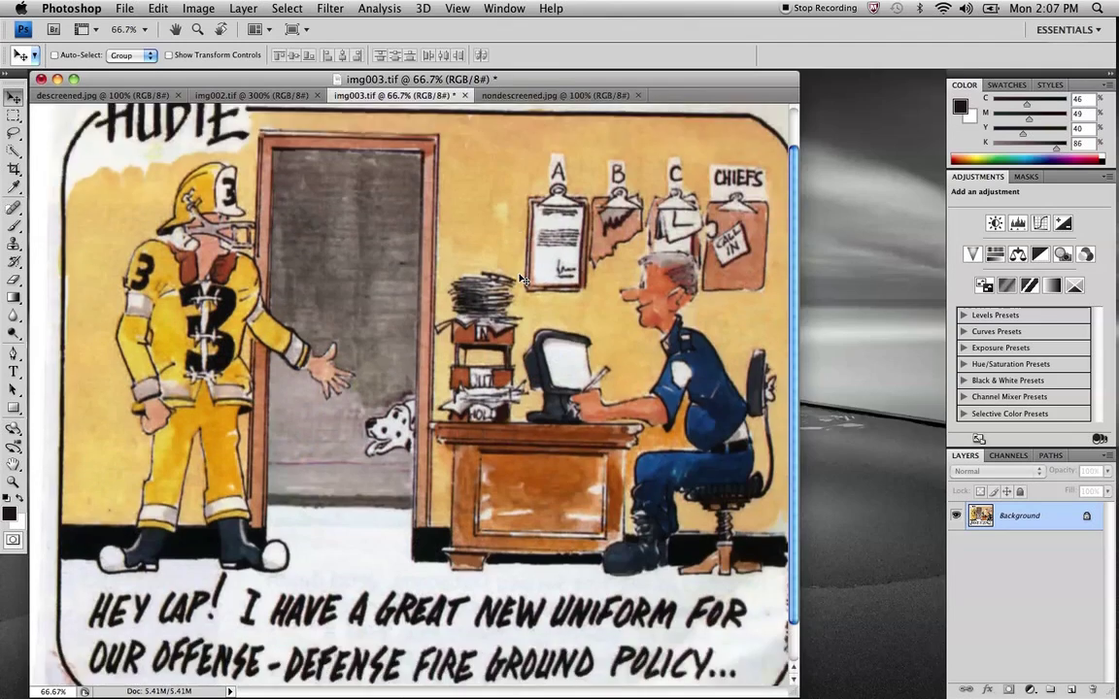
key(super+plus)
key(super+plus)
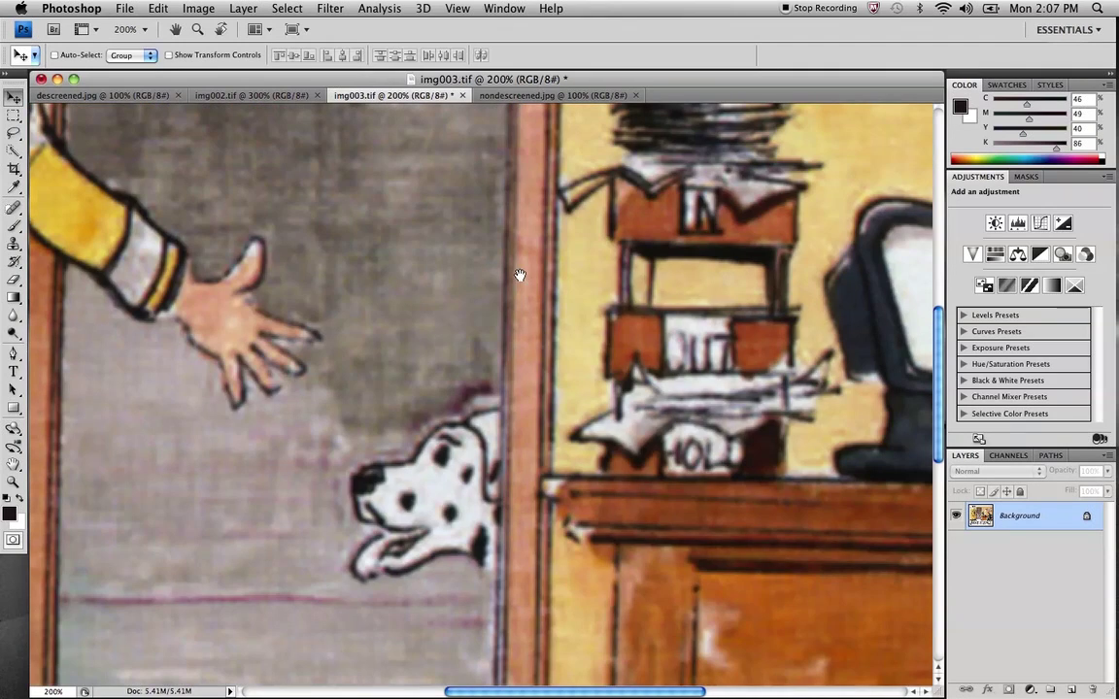
drag(229, 238, 424, 525)
drag(267, 254, 378, 375)
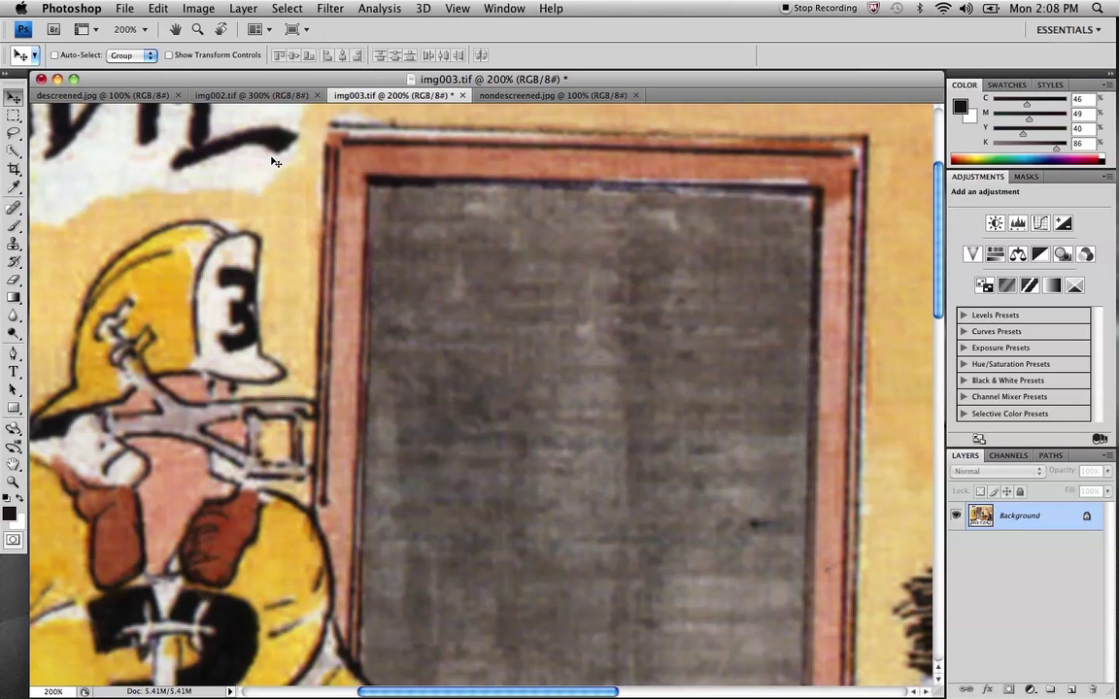
click(290, 95)
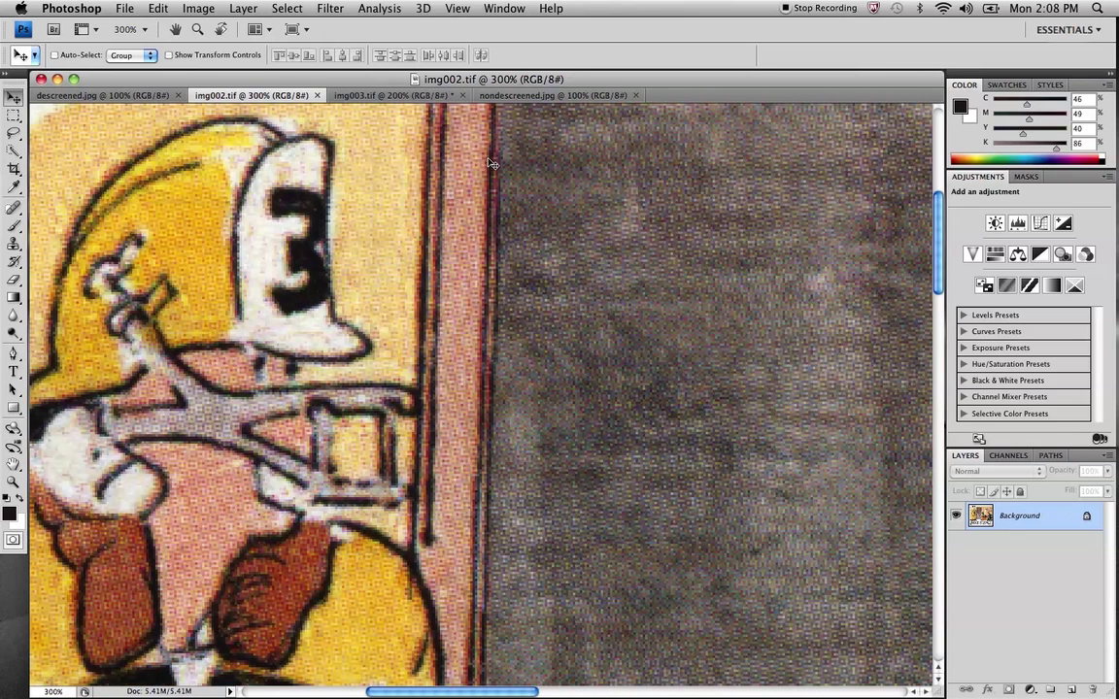
click(380, 96)
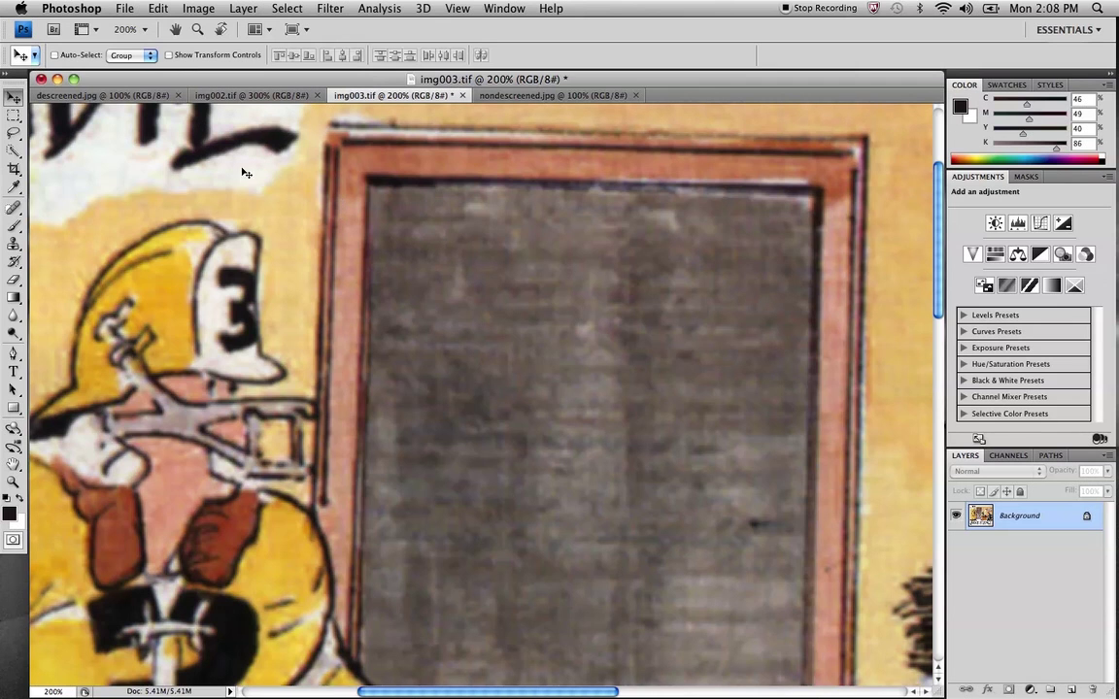
View descreened.jpg at 200% and examine the door frame and yellow wall in nondescreened.jpg at 300%.
click(146, 98)
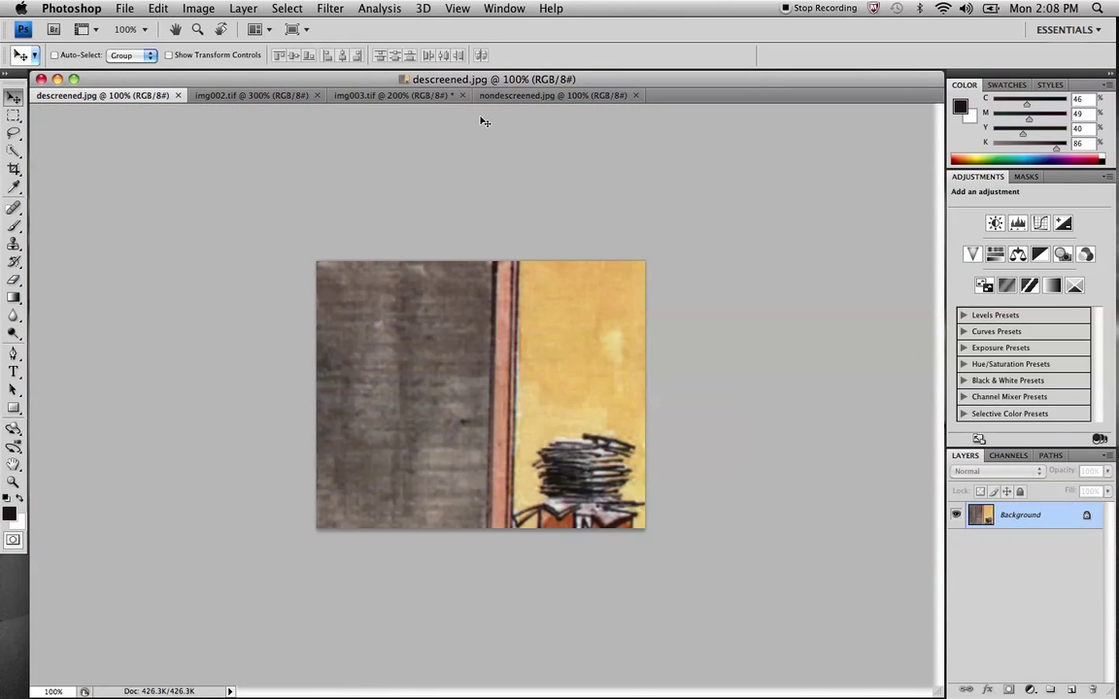
key(super+equal)
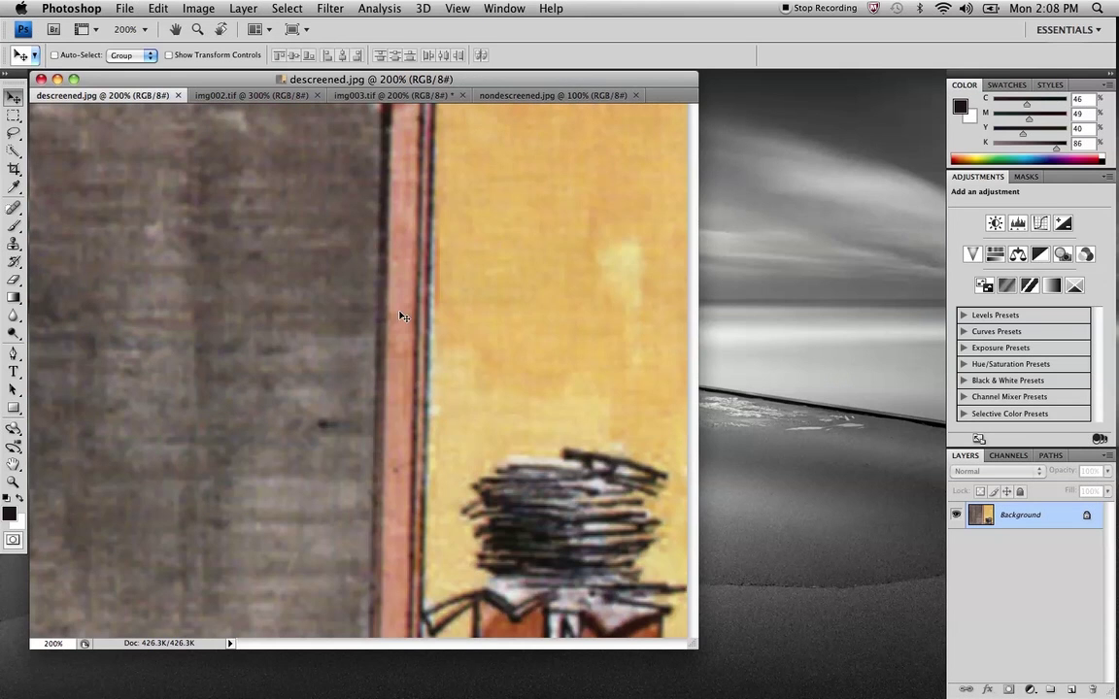
click(497, 94)
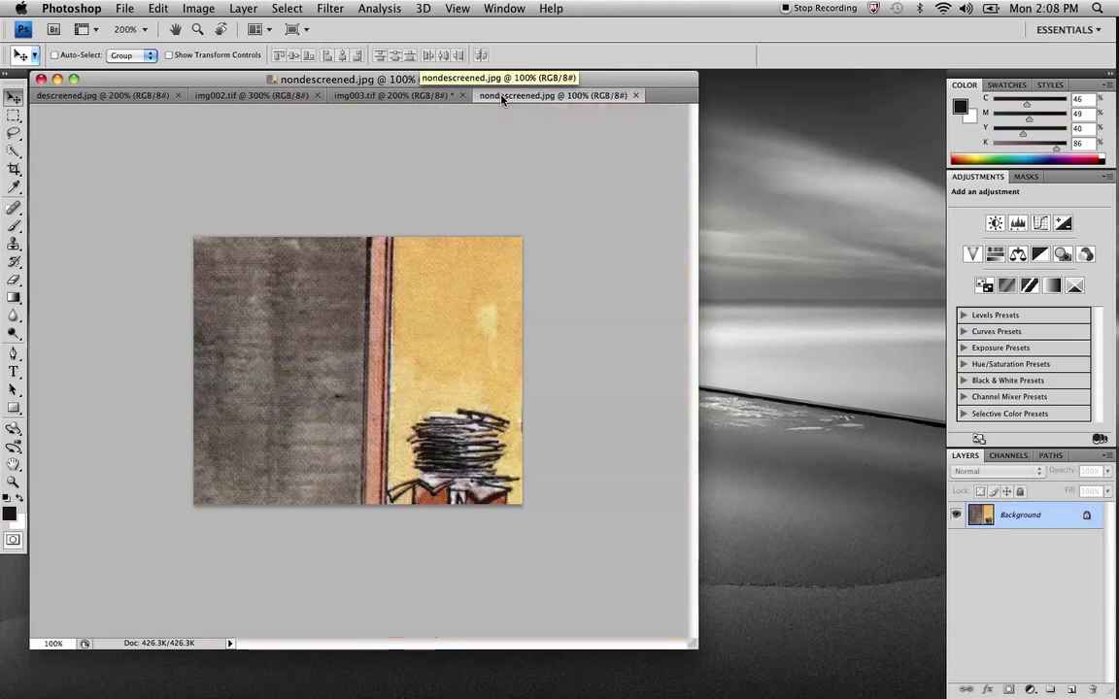
key(super+equal)
key(super+equal)
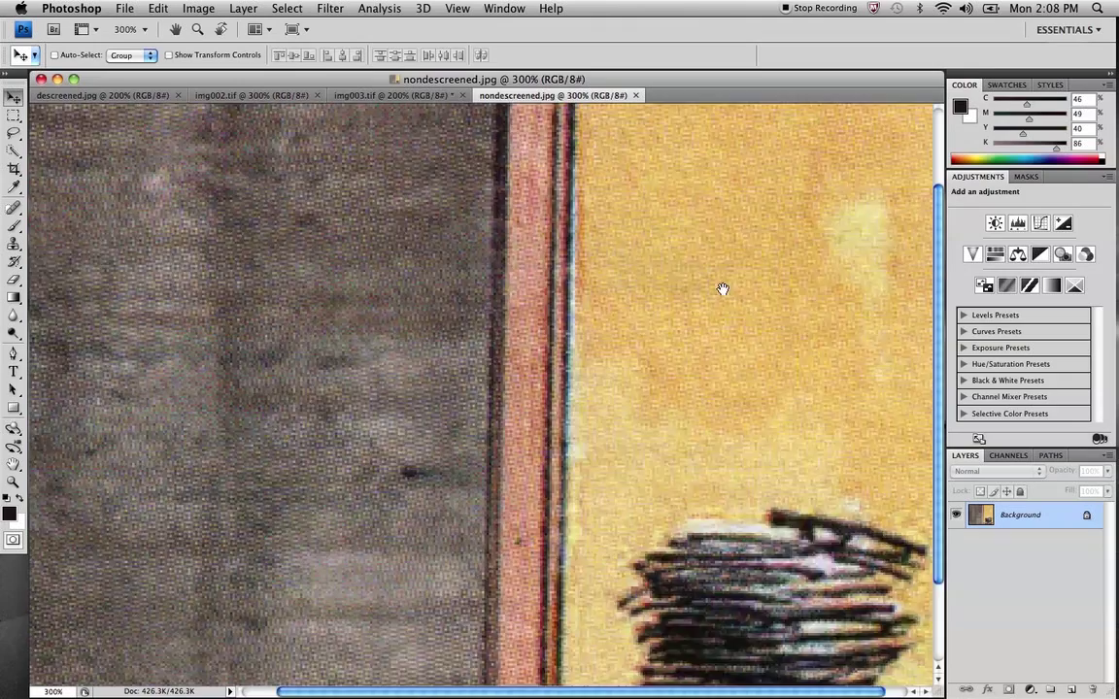
scroll(722, 287, up, 3)
scroll(437, 487, left, 2)
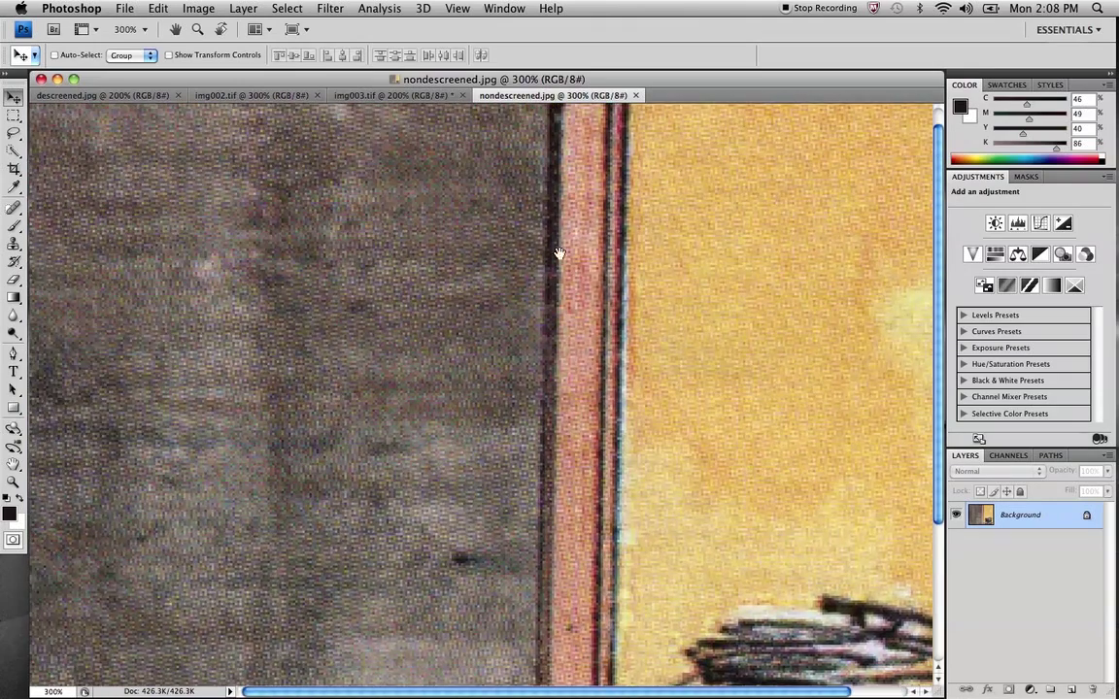
scroll(581, 305, up, 1)
scroll(544, 379, right, 3)
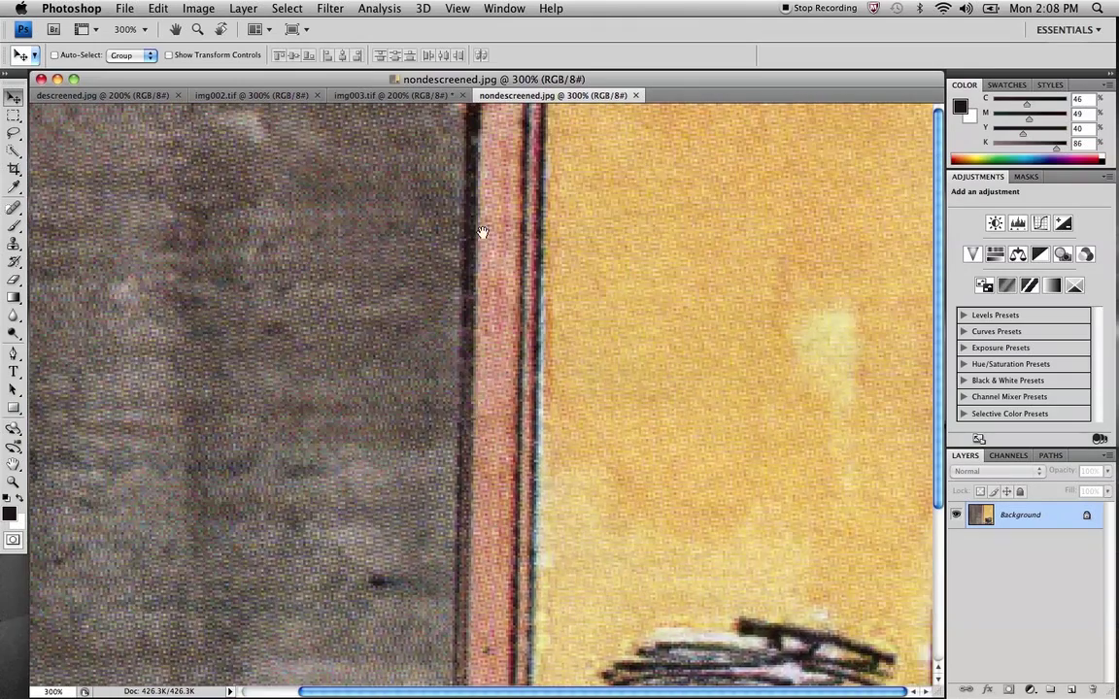
scroll(446, 231, left, 1)
Reduce nondescreened.jpg to 200% and compare it with descreened.jpg at the same magnification.
key(super+minus)
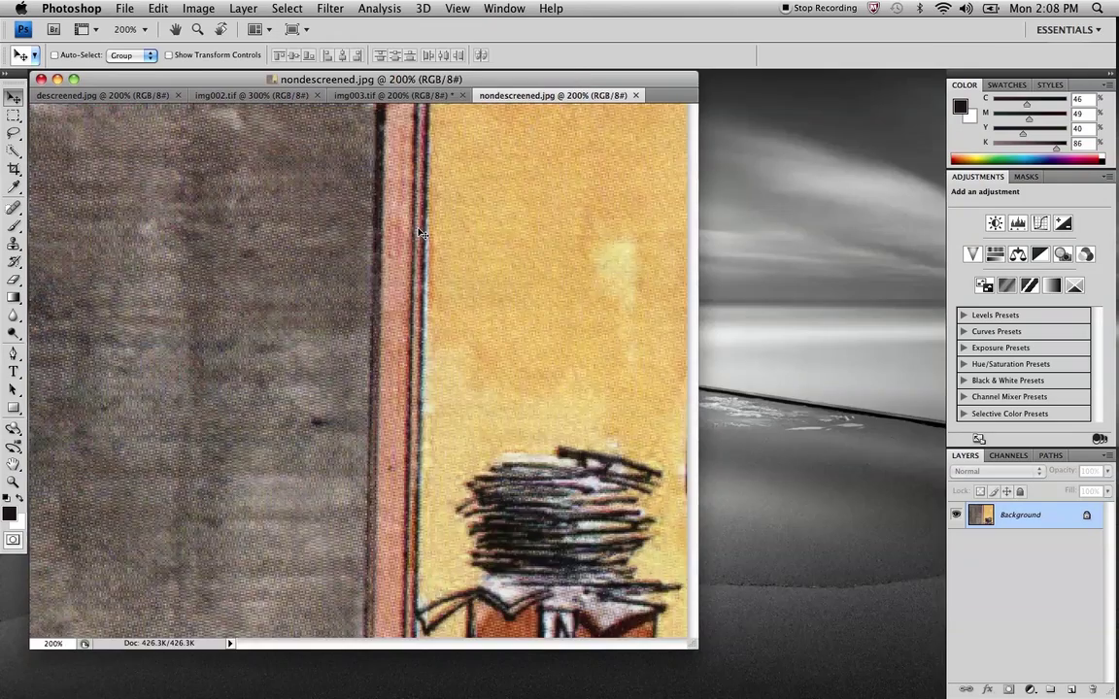
key(super+plus)
key(ctrl+Tab)
key(ctrl+shift+Tab)
key(super+minus)
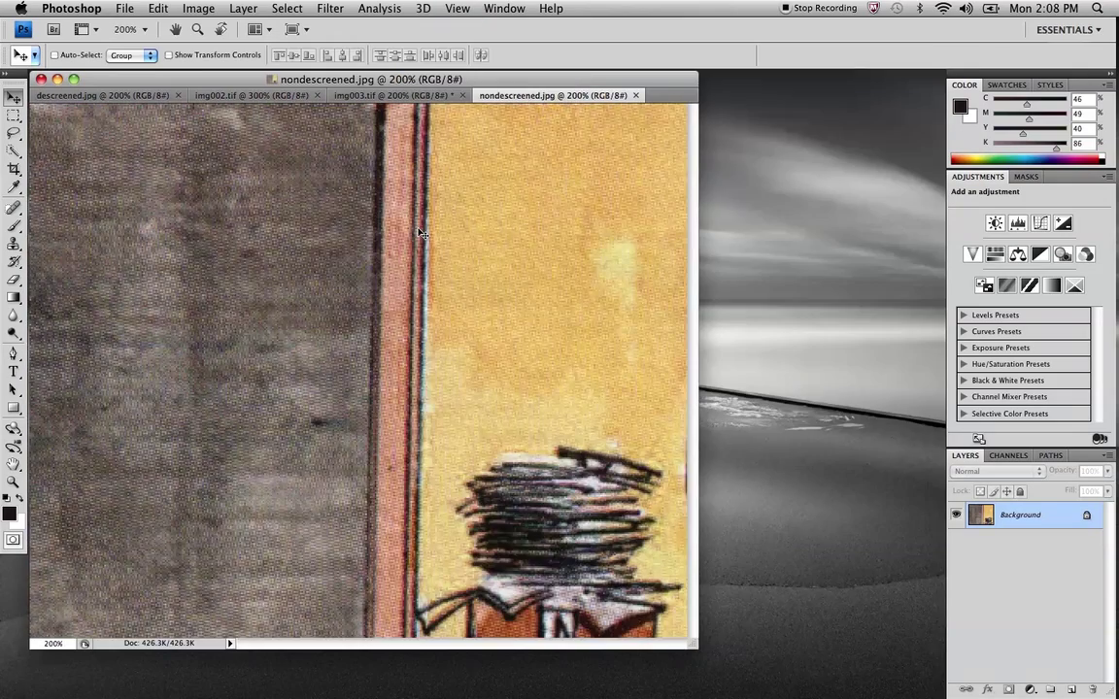
click(146, 96)
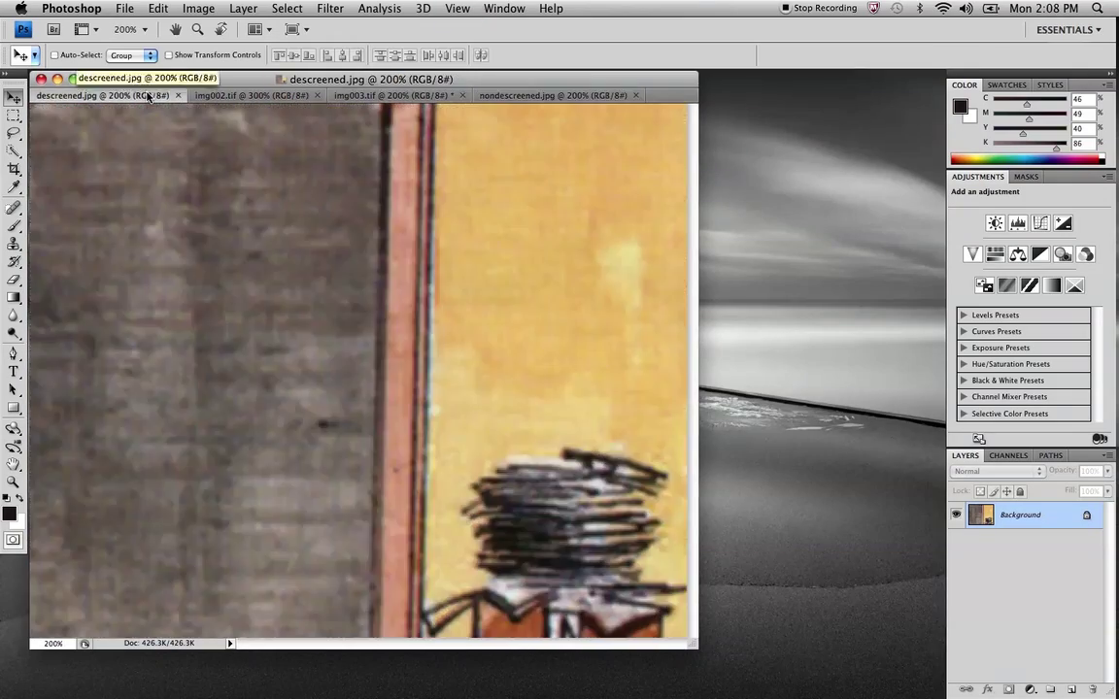
Return descreened.jpg to 100%, enlarge the document window and view img002.tif at 200%.
key(super+minus)
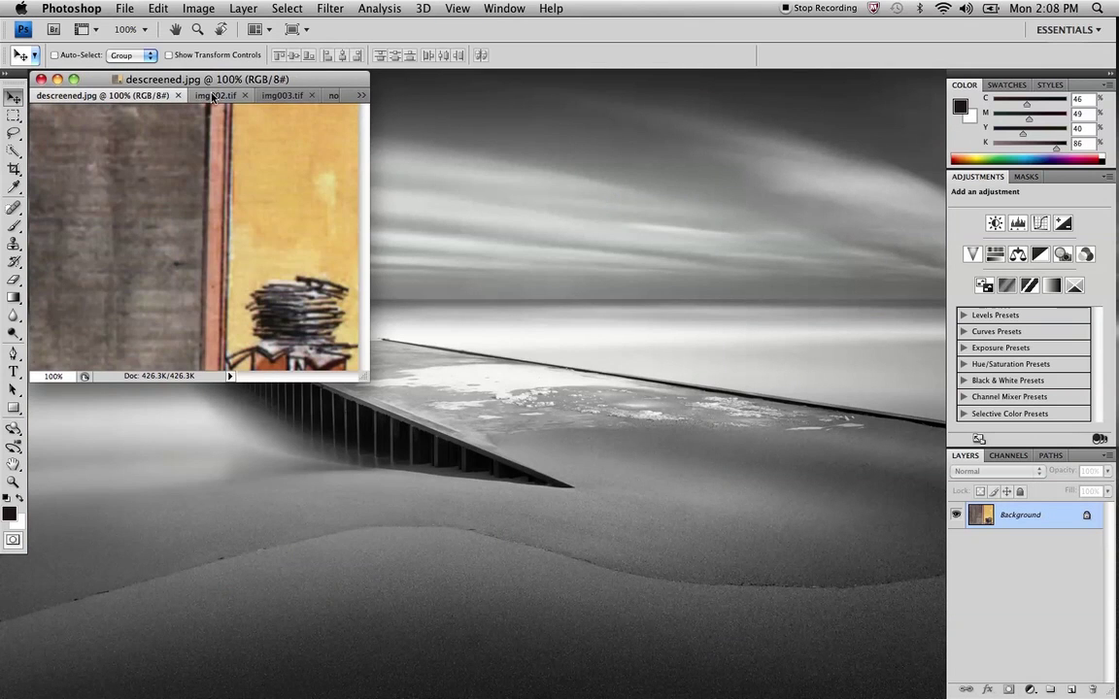
key(ctrl+Tab)
click(73, 79)
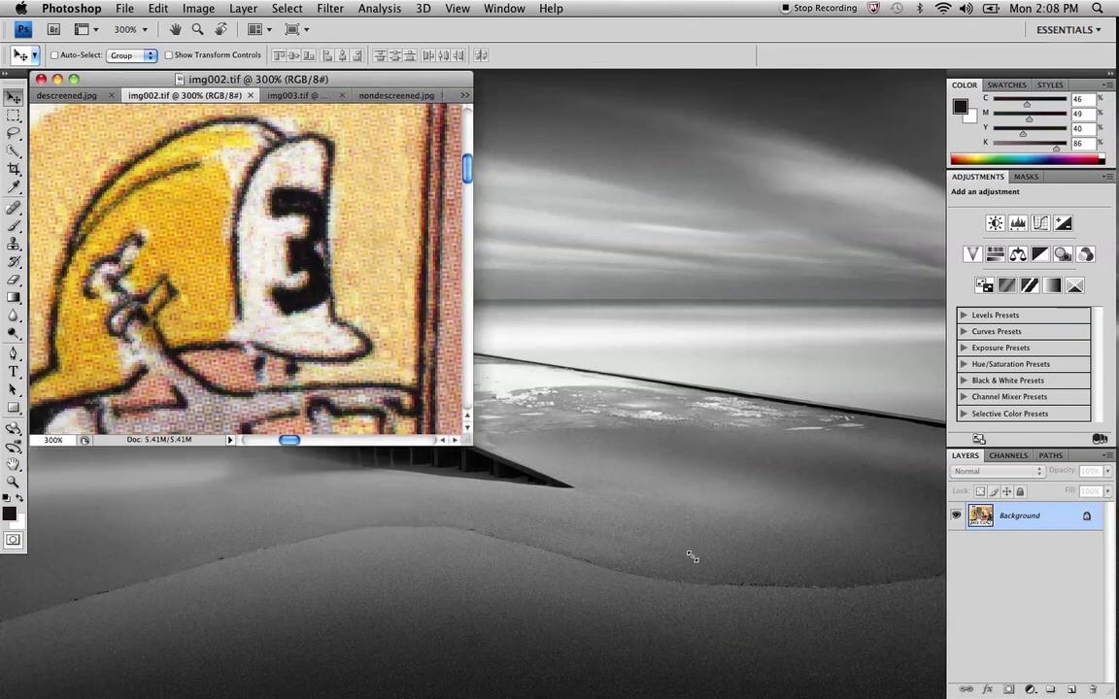
click(389, 94)
key(ctrl+shift+Tab)
key(ctrl+minus)
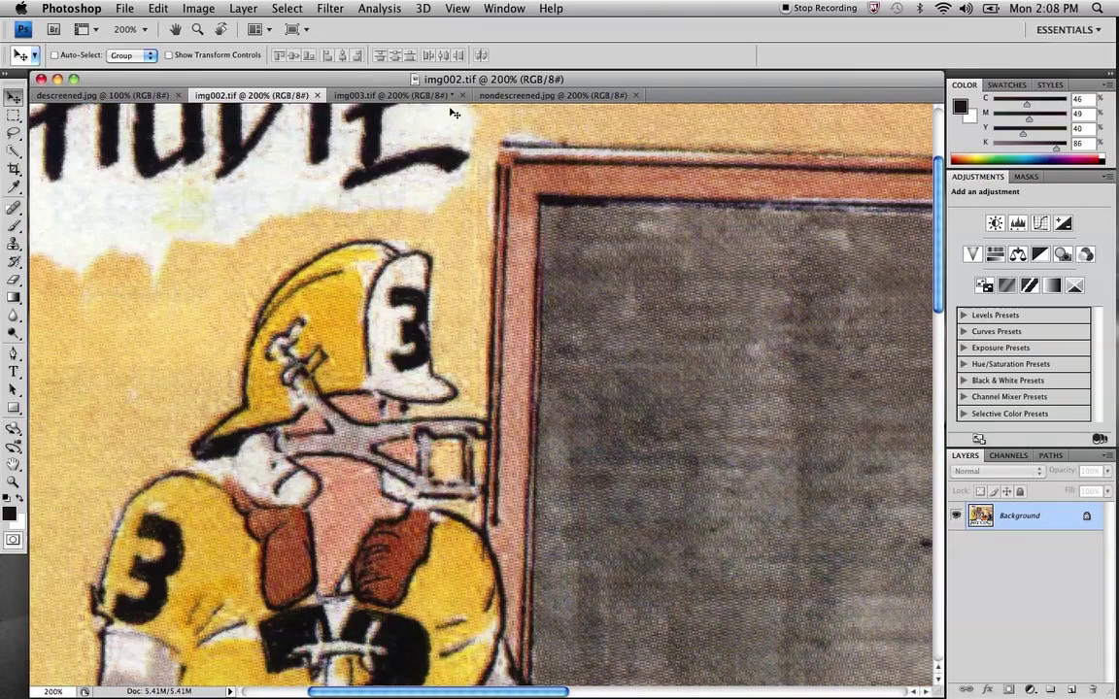
Compare img002.tif with img003.tif at 200%, checking the HUBIE lettering, helmet and door frame.
click(399, 95)
click(283, 96)
scroll(321, 214, down, 2)
scroll(301, 182, up, 6)
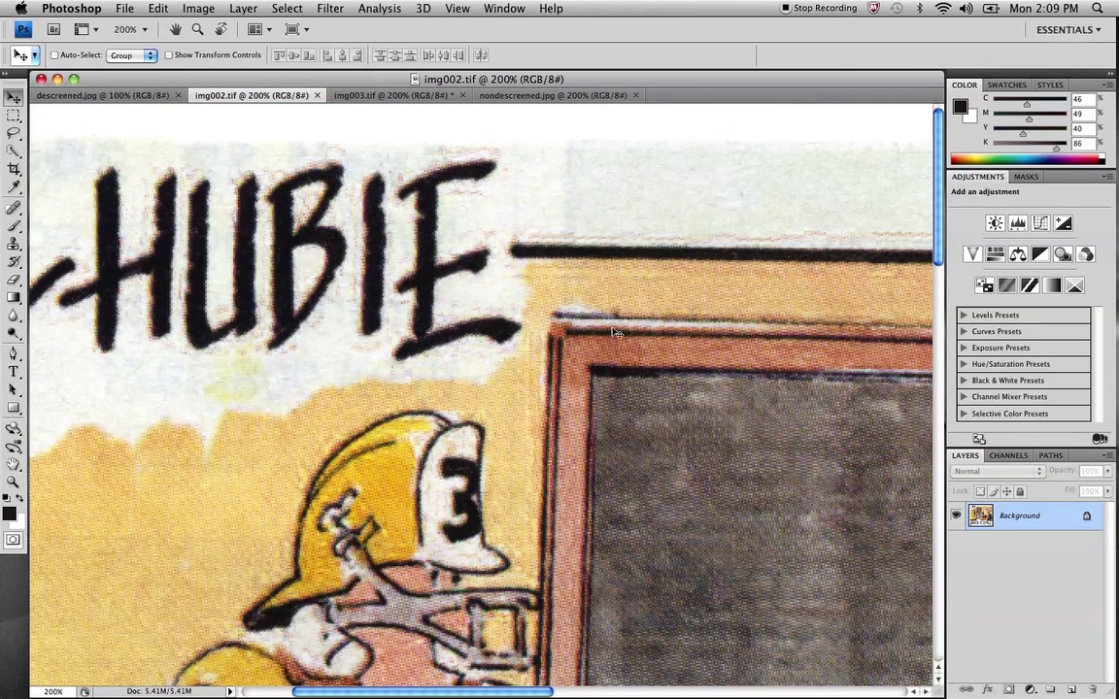
click(383, 95)
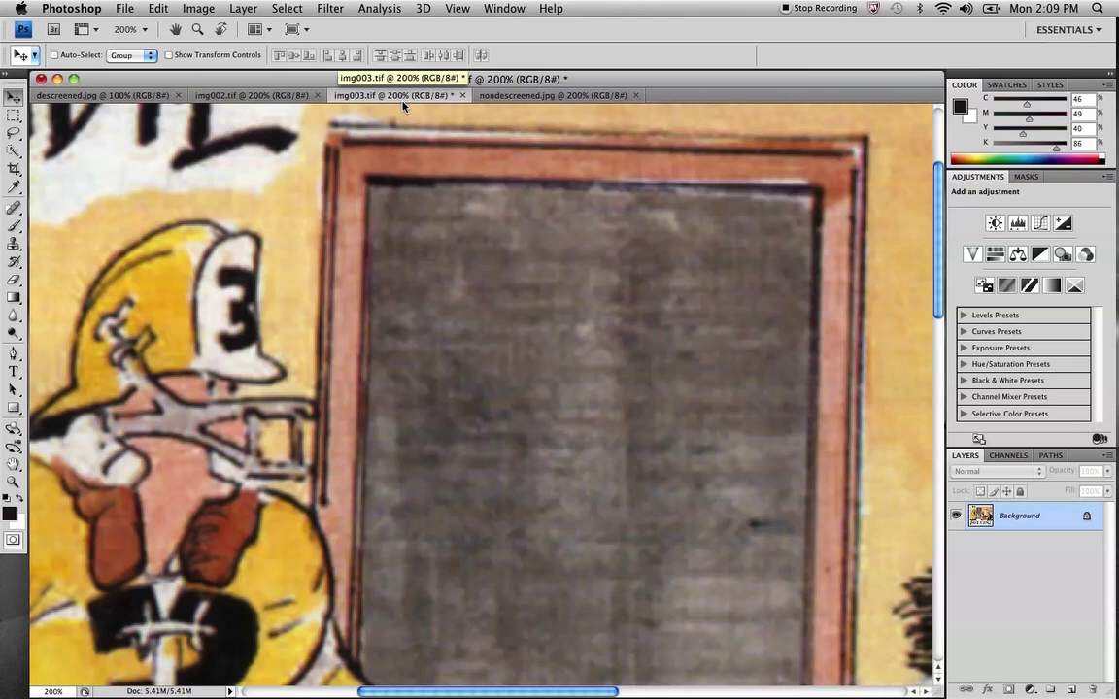
Inspect the upper door frame and wall in img003.tif at 200%, finishing with the whole cartoon fitted in view.
key(super+minus)
key(super+equal)
drag(547, 284, 284, 686)
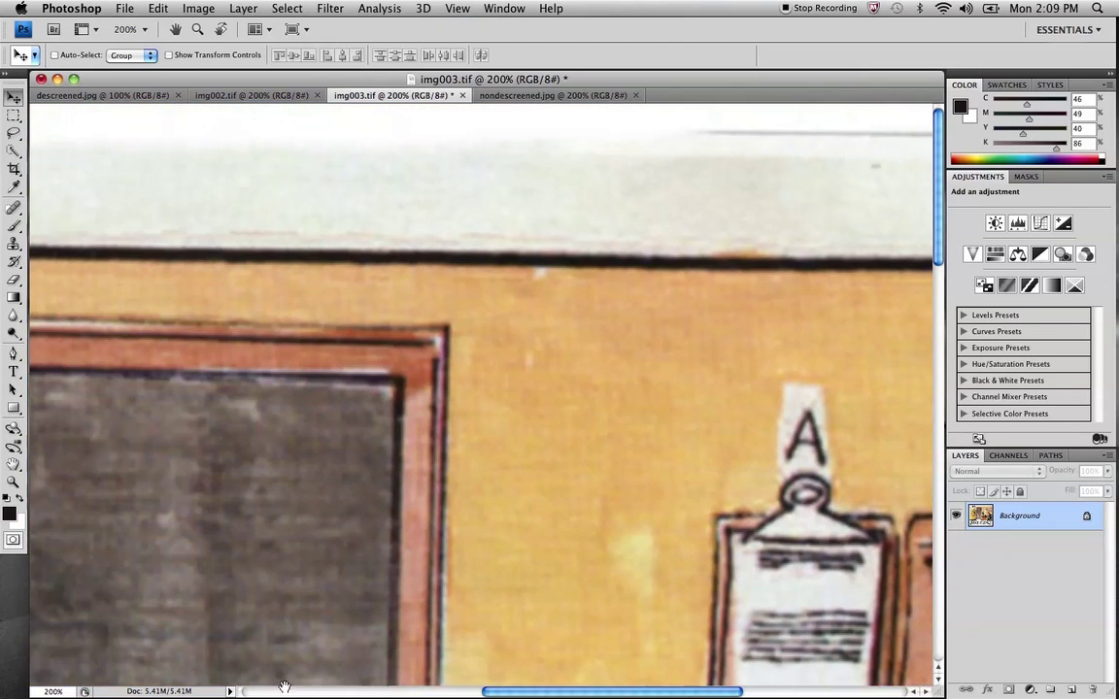
scroll(494, 257, left, 3)
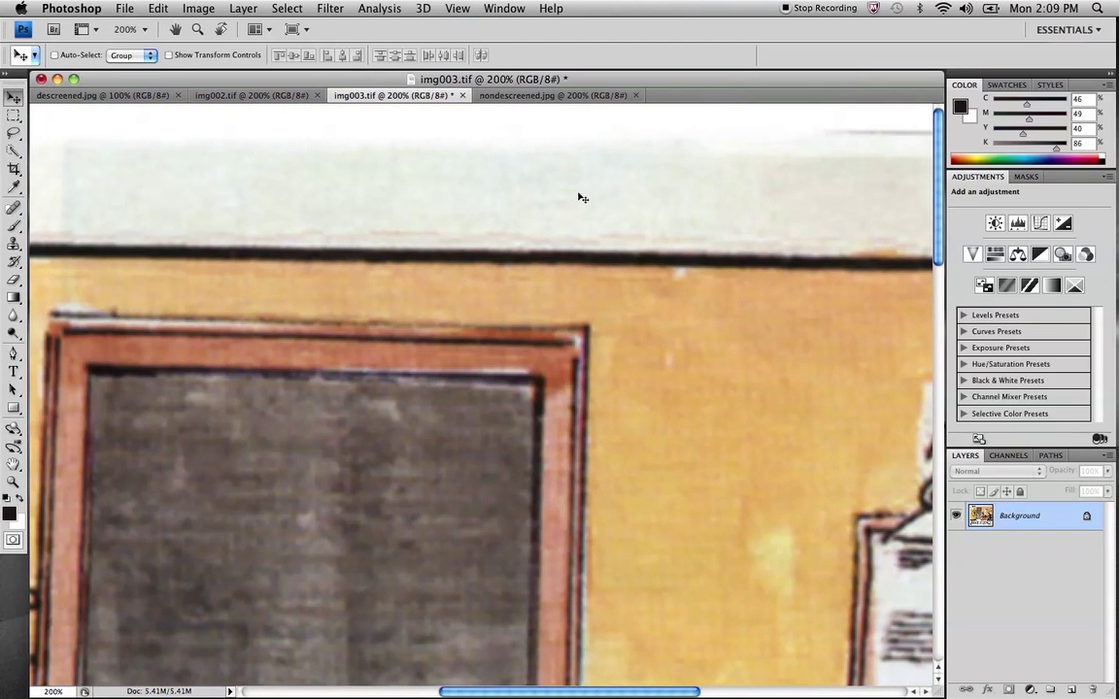
key(super+minus)
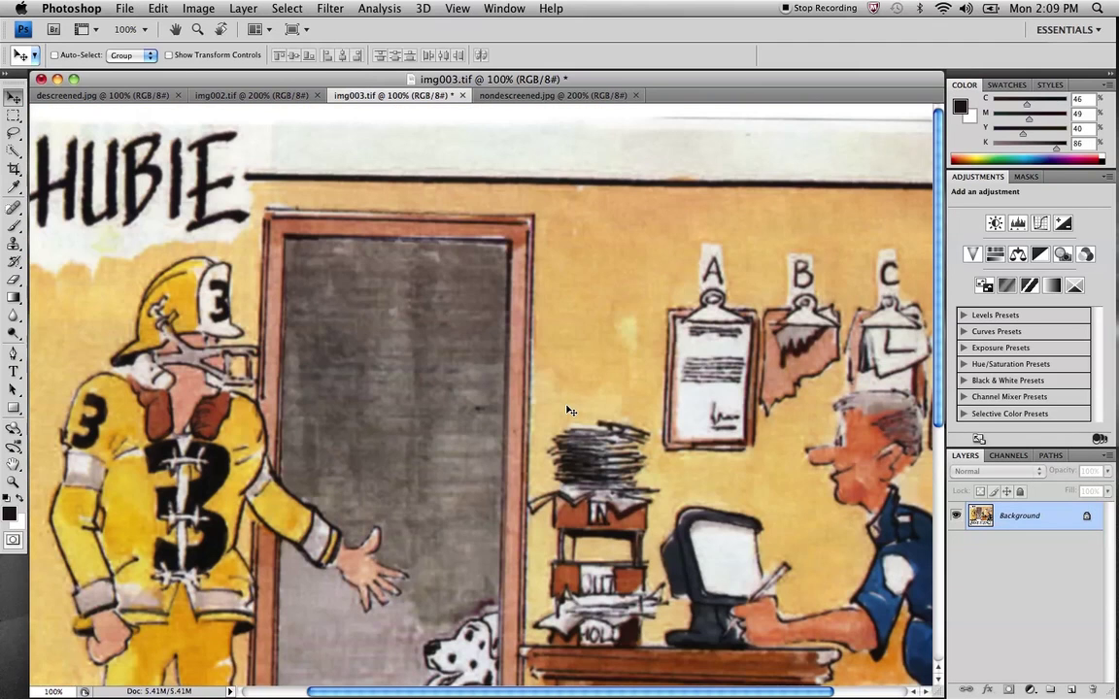
key(super+0)
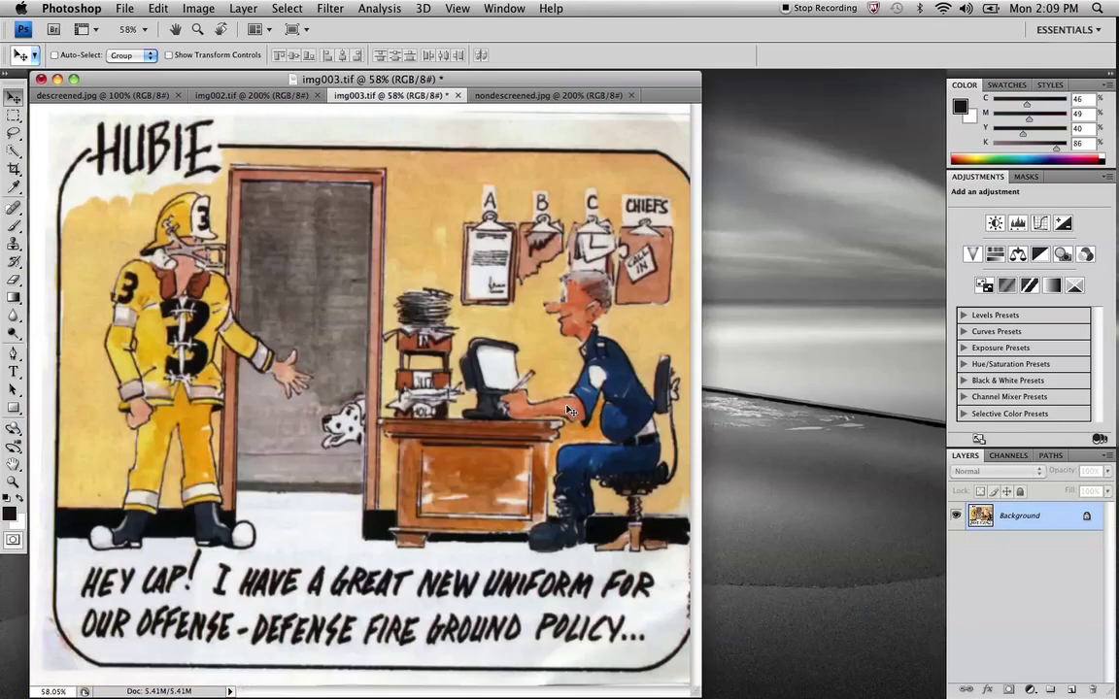